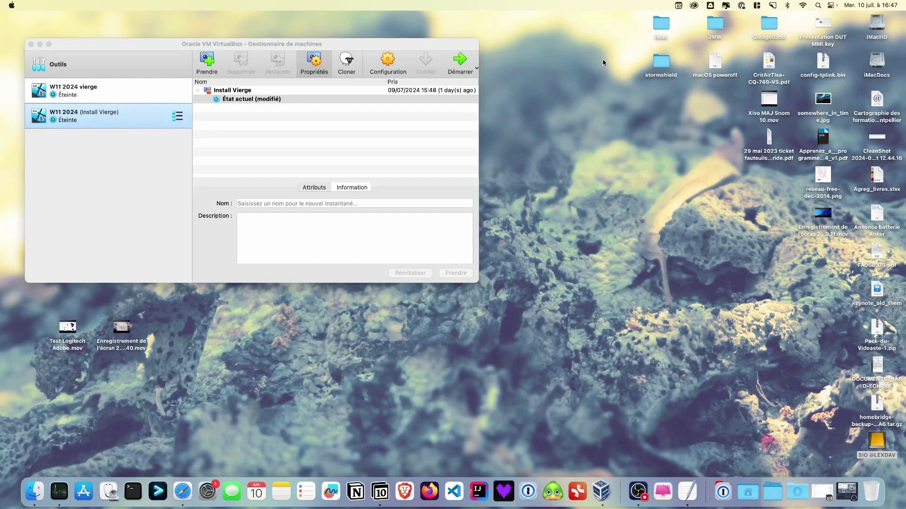
From VirtualBox's global tools view, start the New virtual machine wizard.
{"action": "left_click", "coordinate": [162, 67]}
{"action": "left_click", "coordinate": [121, 61]}
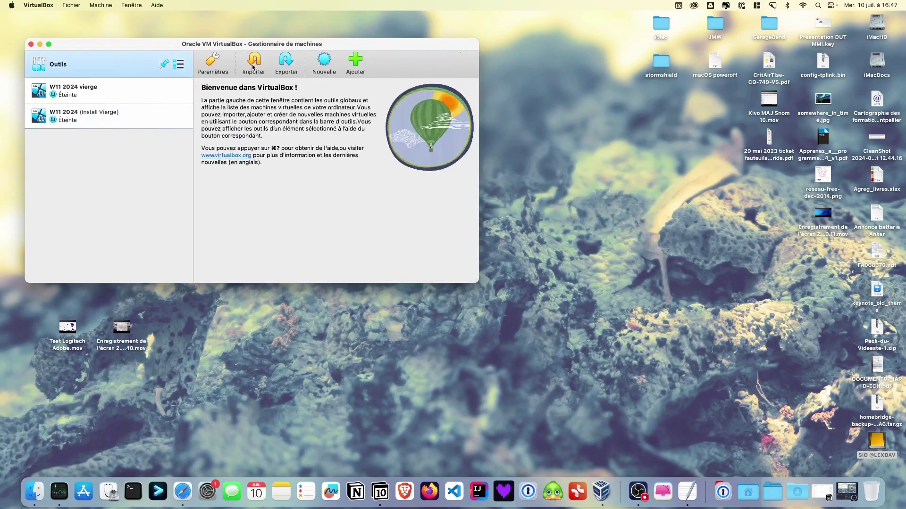
{"action": "left_click", "coordinate": [324, 61]}
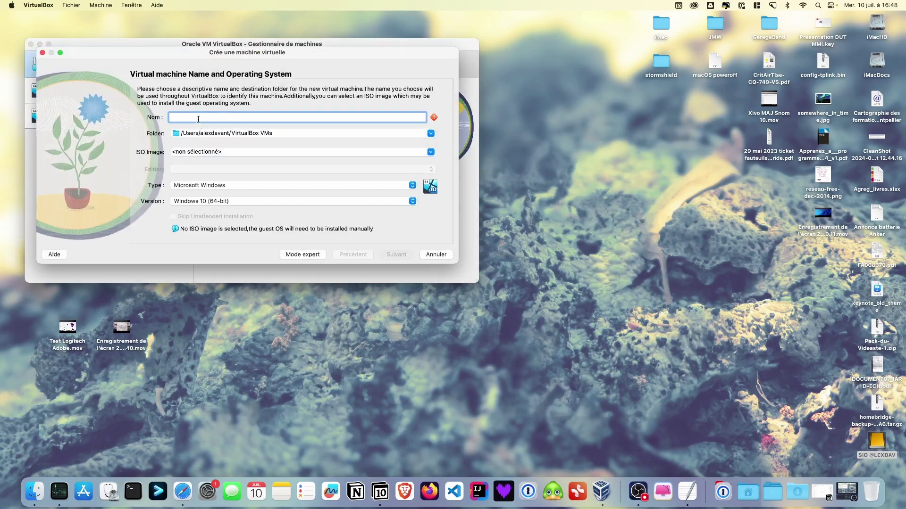
Name the VM 'WS2022 2024' and store it in the SIO volume's VMs folder.
{"action": "type", "text": "WS2022 "}
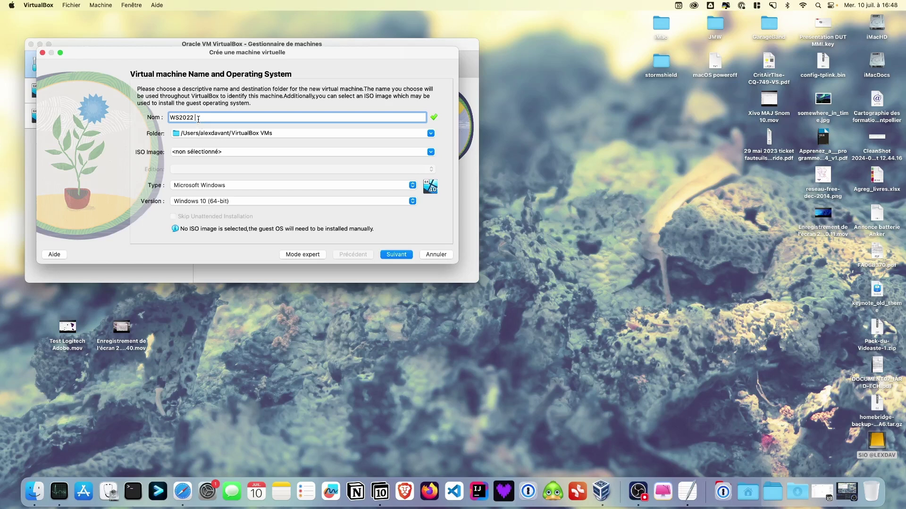
{"action": "type", "text": "2024"}
{"action": "left_click", "coordinate": [429, 134]}
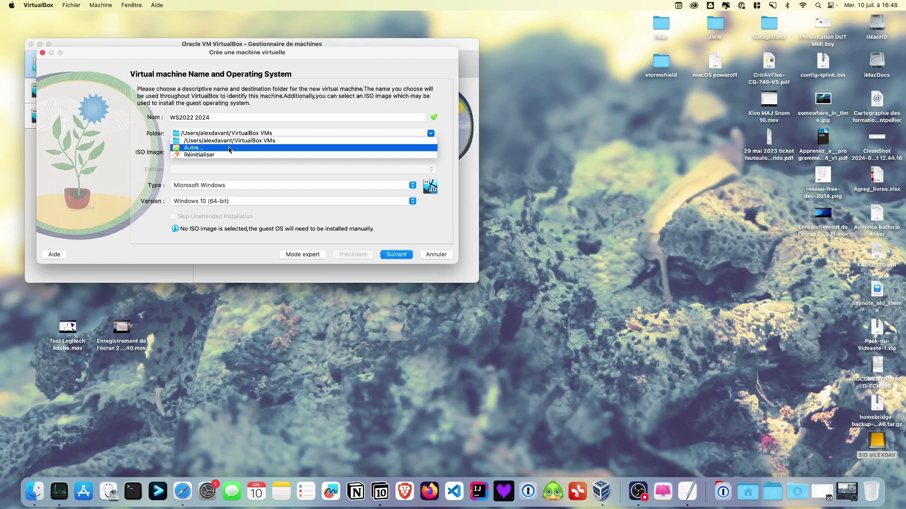
{"action": "left_click", "coordinate": [230, 149]}
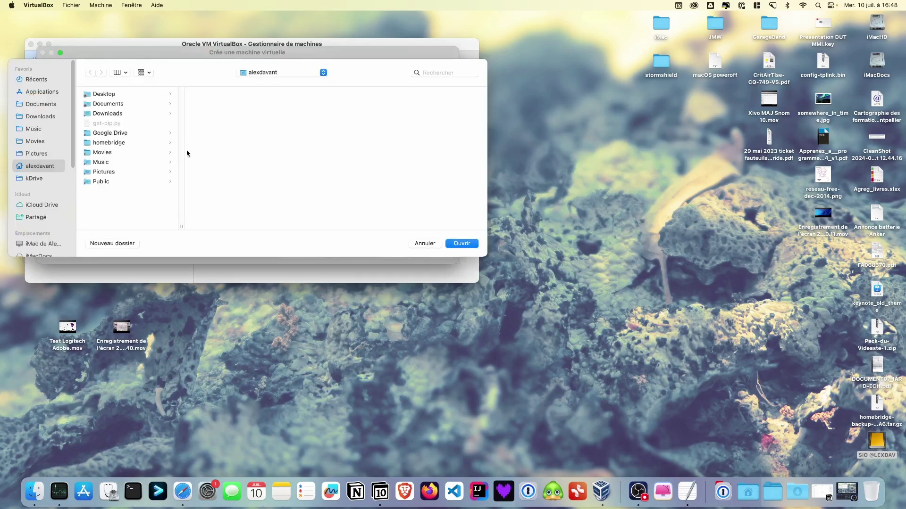
{"action": "scroll", "coordinate": [27, 212], "scroll_direction": "down", "scroll_amount": 5}
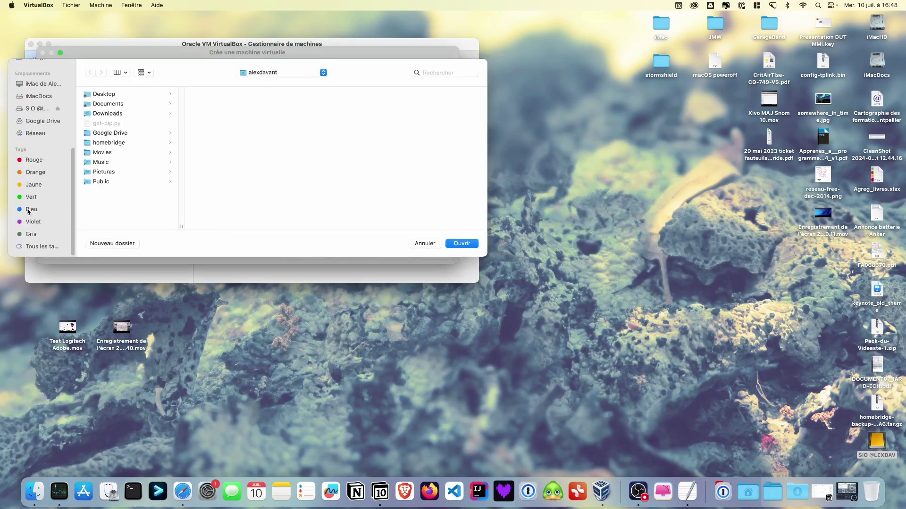
{"action": "left_click", "coordinate": [19, 112]}
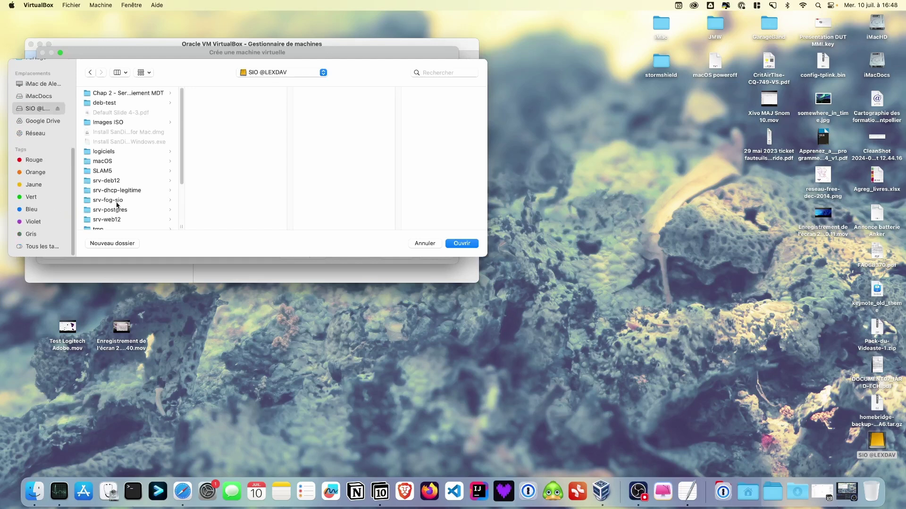
{"action": "scroll", "coordinate": [111, 195], "scroll_direction": "down", "scroll_amount": 5}
{"action": "left_click", "coordinate": [103, 189]}
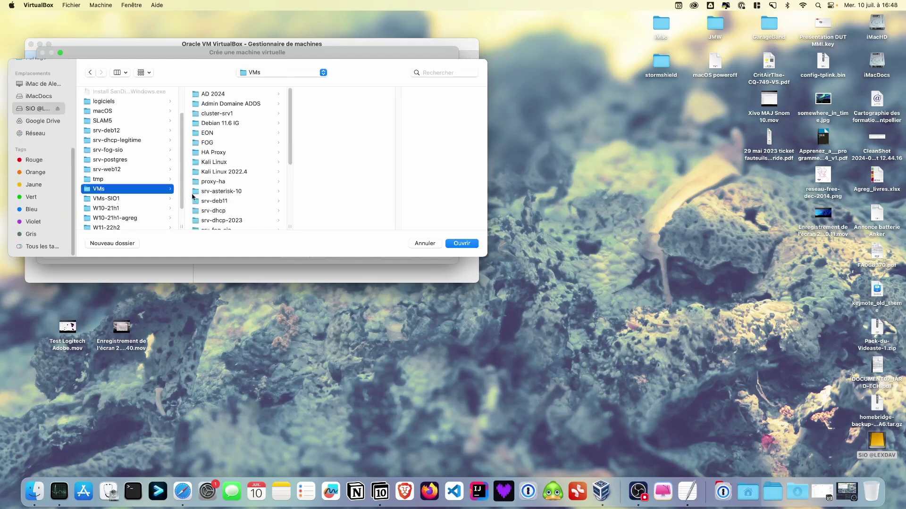
{"action": "left_click", "coordinate": [460, 243]}
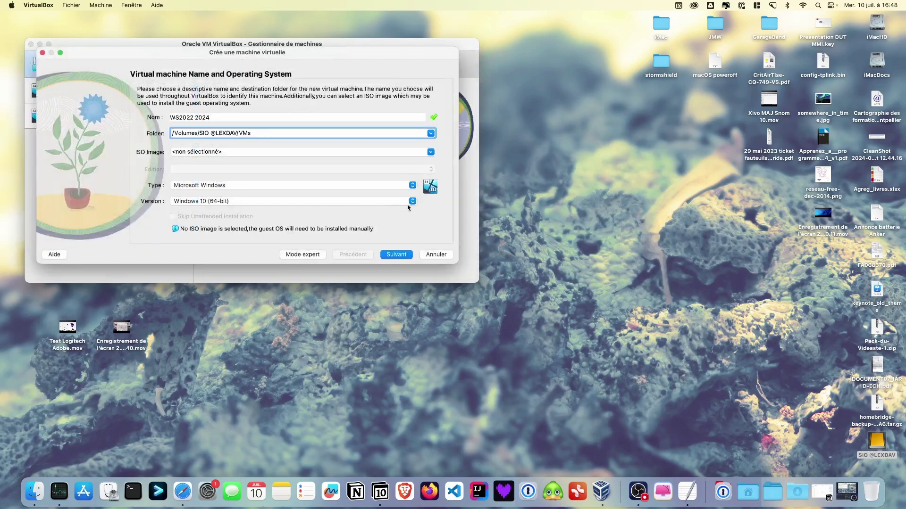
Set the guest OS version to Windows 2022 (64-bit).
{"action": "left_click", "coordinate": [413, 201]}
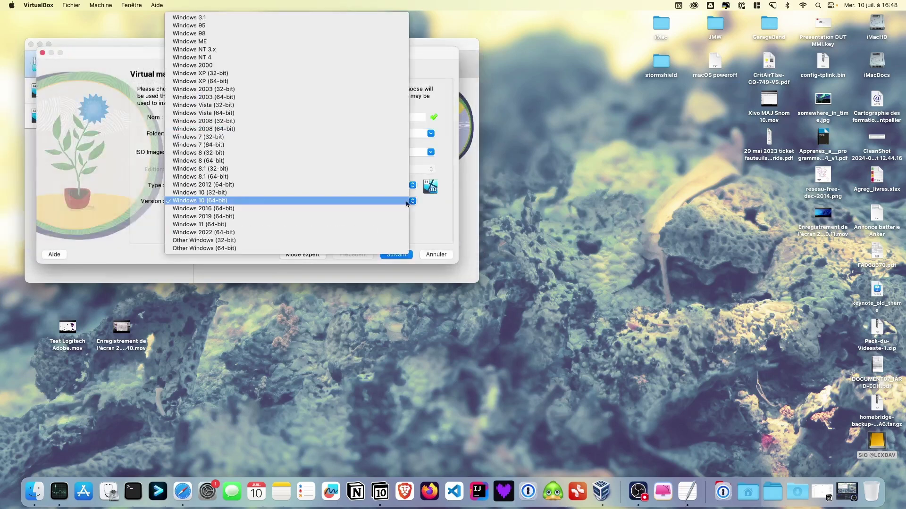
{"action": "left_click", "coordinate": [215, 233]}
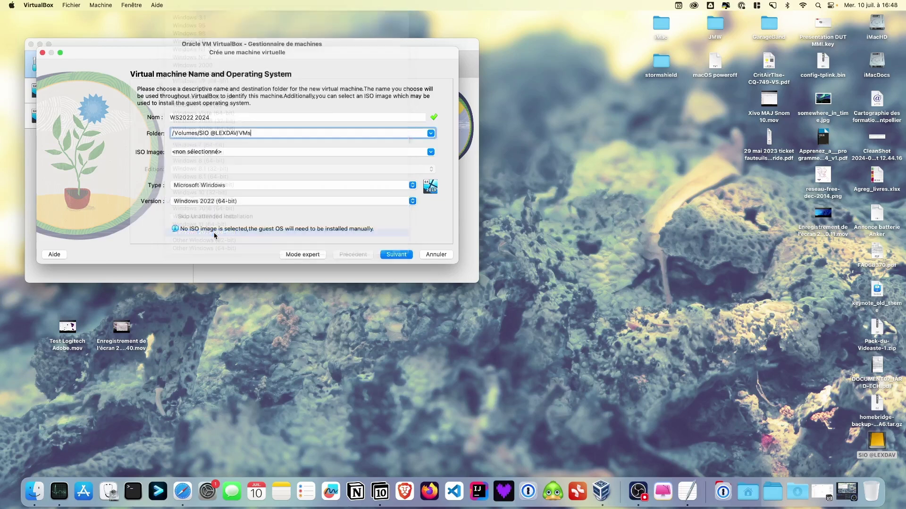
{"action": "left_click", "coordinate": [398, 255]}
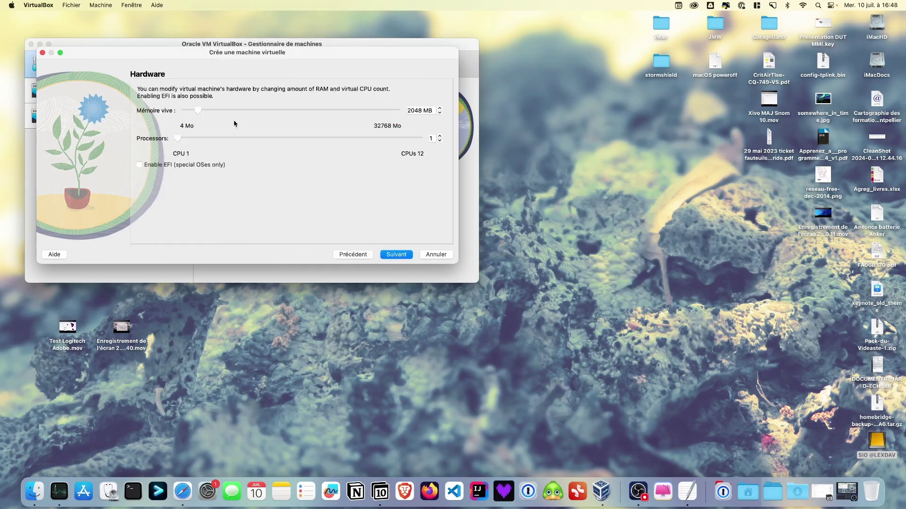
Give the VM 4096 MB of RAM and an 80 GB virtual disk, then finish creation.
{"action": "left_click_drag", "start_coordinate": [199, 113], "coordinate": [213, 114]}
{"action": "left_click", "coordinate": [396, 255]}
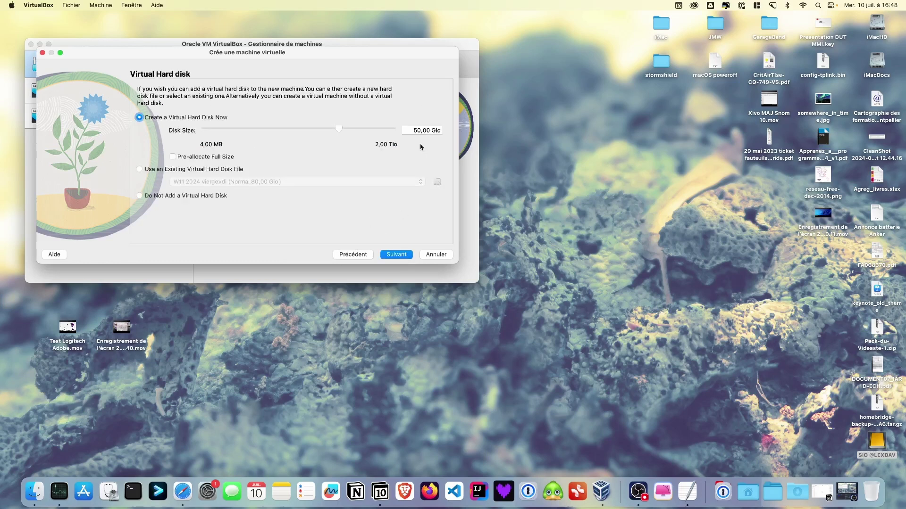
{"action": "left_click", "coordinate": [415, 131]}
{"action": "key", "text": "BackSpace"}
{"action": "type", "text": "8"}
{"action": "left_click", "coordinate": [401, 255]}
{"action": "left_click", "coordinate": [401, 256]}
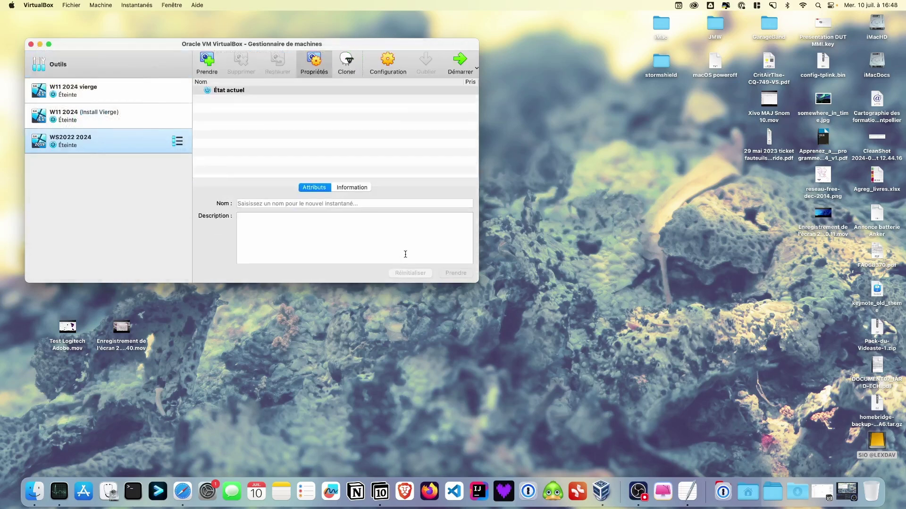
Set WS2022 2024's network adapter to bridged mode (Accès par pont) on en0: Ethernet.
{"action": "left_click", "coordinate": [388, 59]}
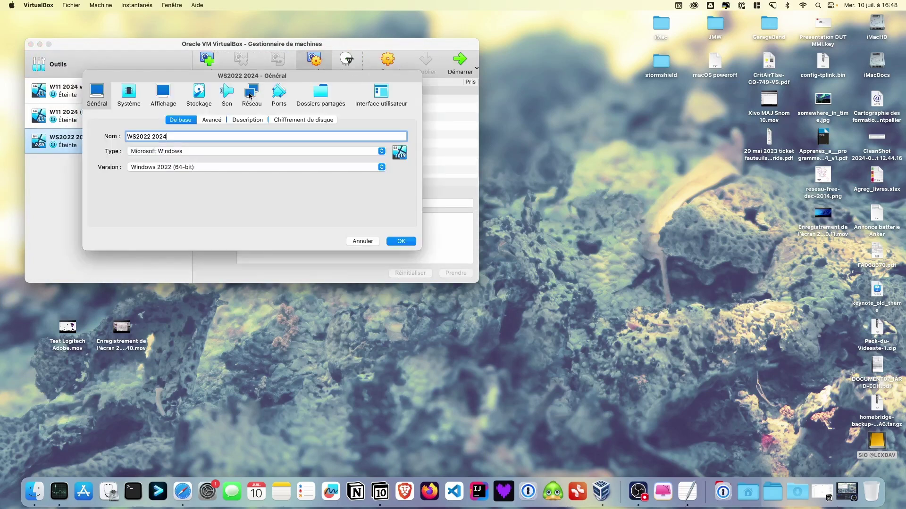
{"action": "left_click", "coordinate": [250, 96]}
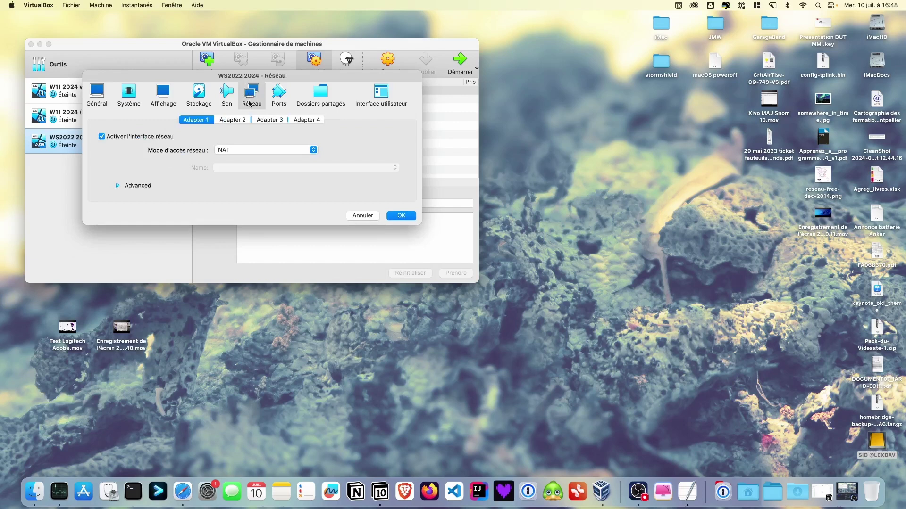
{"action": "left_click", "coordinate": [313, 150]}
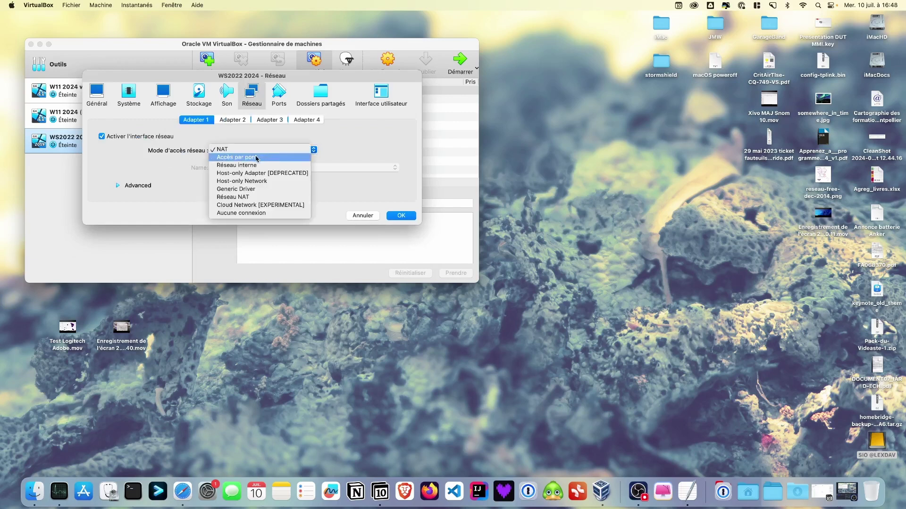
{"action": "left_click", "coordinate": [256, 158]}
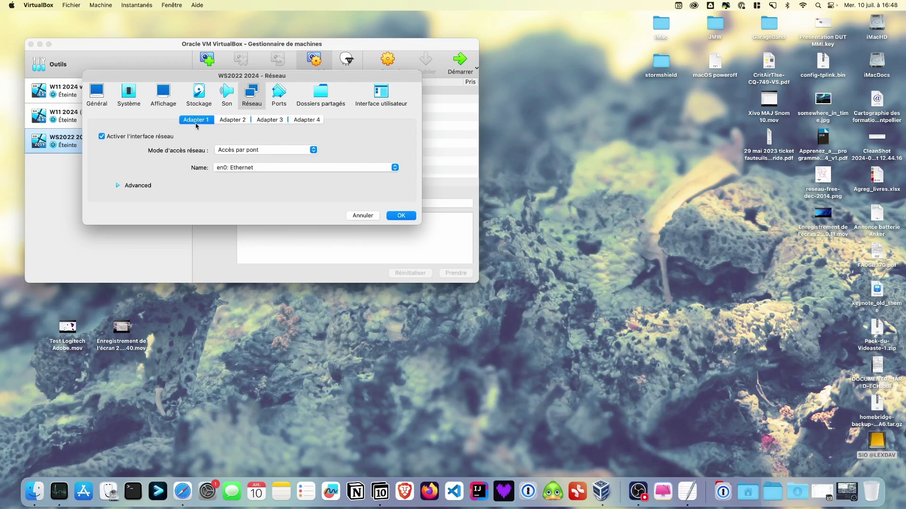
Load the June 2024 Windows Server 2022 ISO into the empty optical drive and save.
{"action": "left_click", "coordinate": [201, 95]}
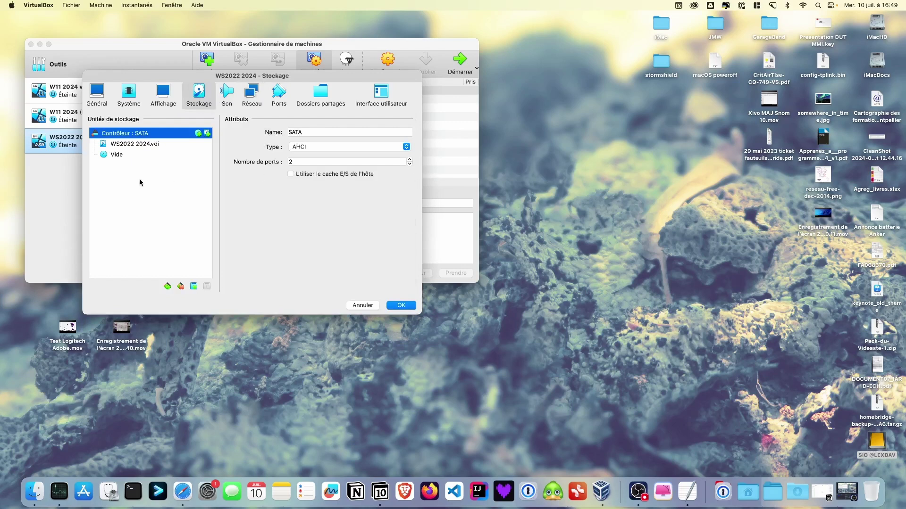
{"action": "left_click", "coordinate": [145, 157]}
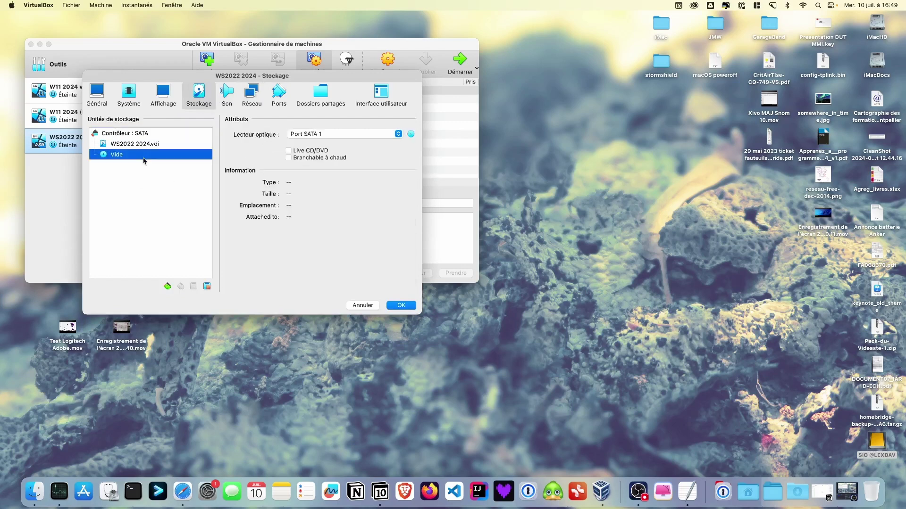
{"action": "left_click", "coordinate": [411, 135]}
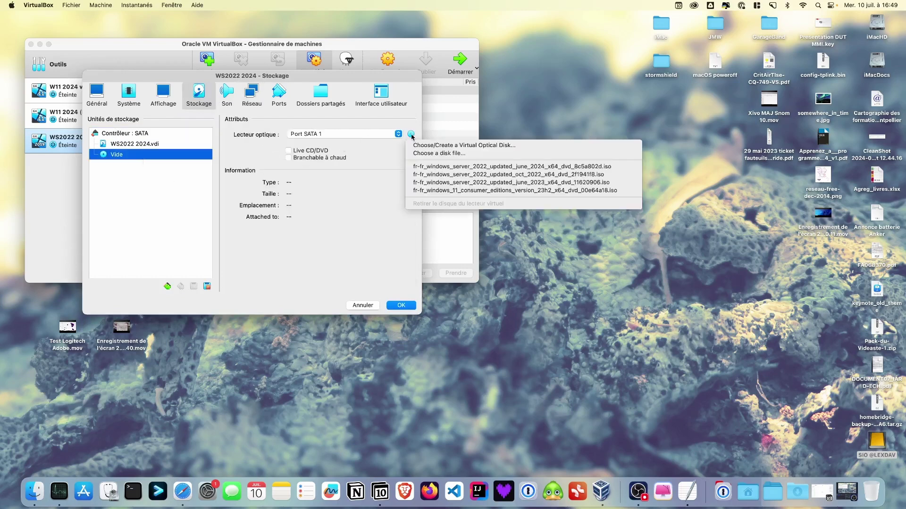
{"action": "left_click", "coordinate": [425, 155]}
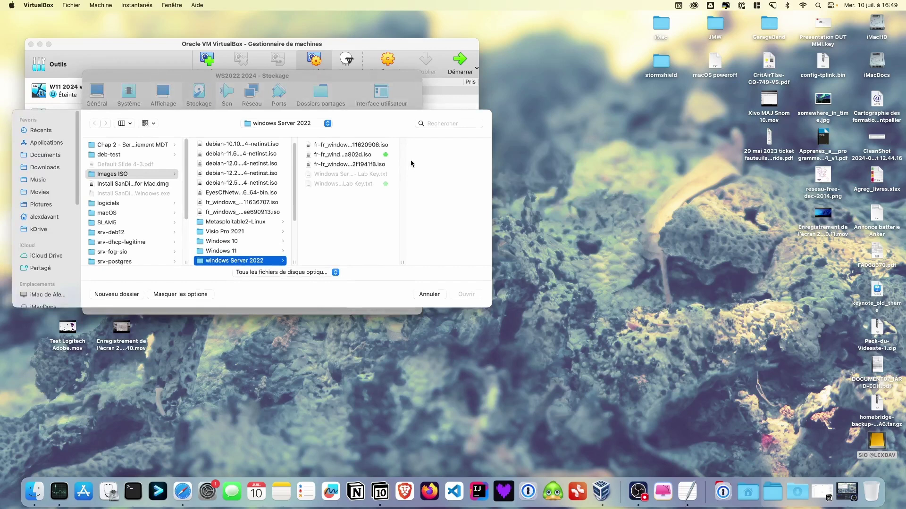
{"action": "left_click", "coordinate": [367, 156]}
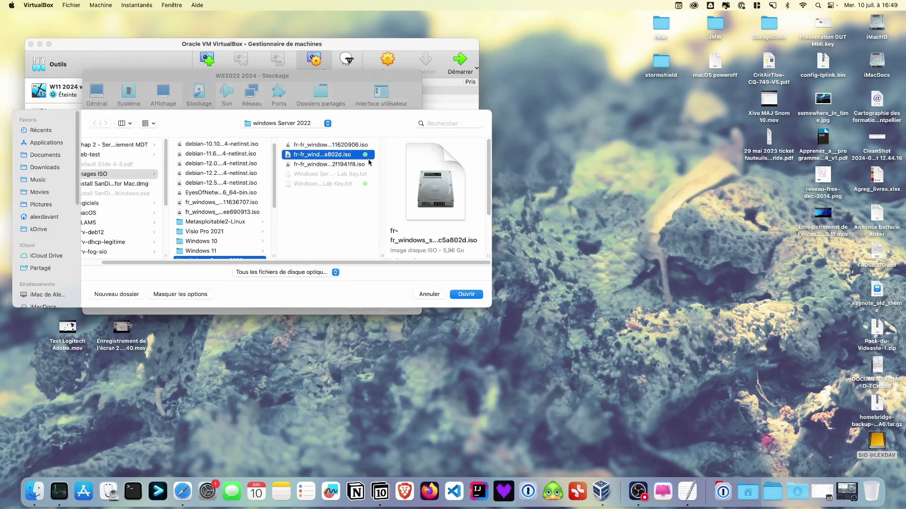
{"action": "left_click", "coordinate": [460, 296]}
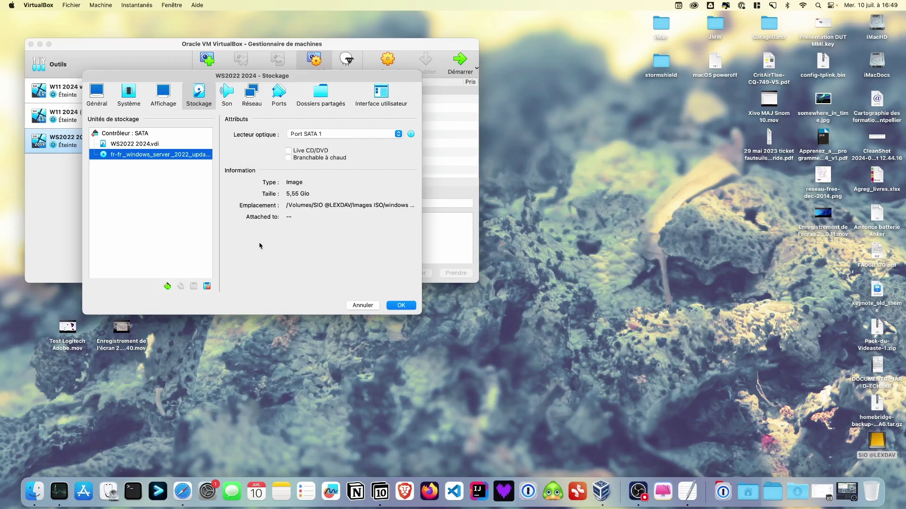
{"action": "left_click", "coordinate": [401, 305]}
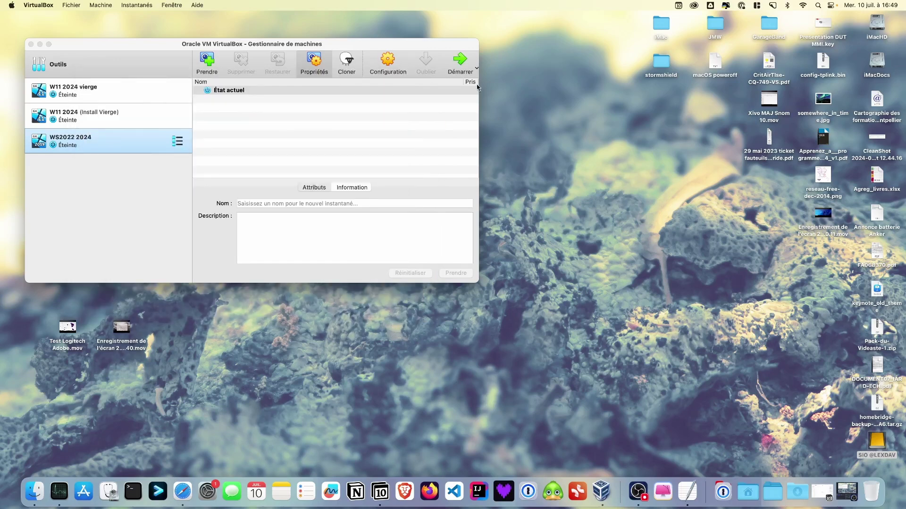
Start WS2022 2024, scale its display to 200%, and move the window up-left.
{"action": "left_click", "coordinate": [460, 62]}
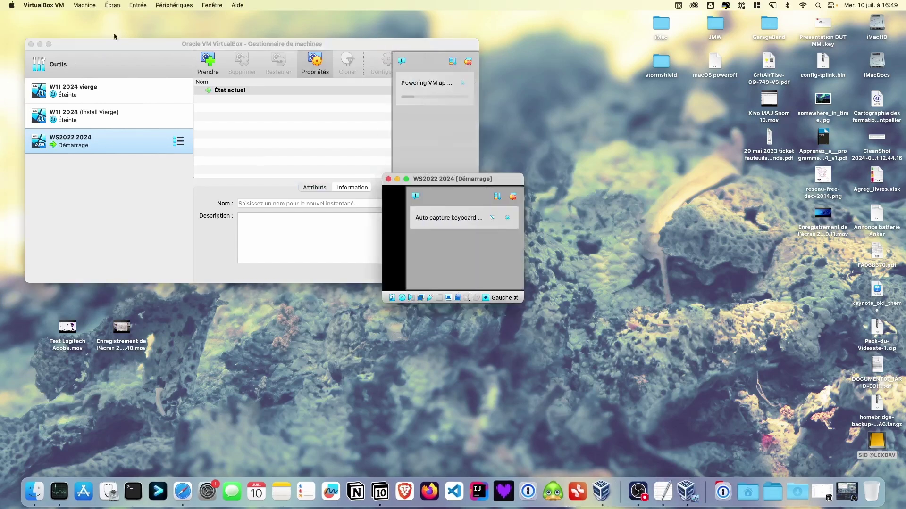
{"action": "left_click", "coordinate": [118, 5]}
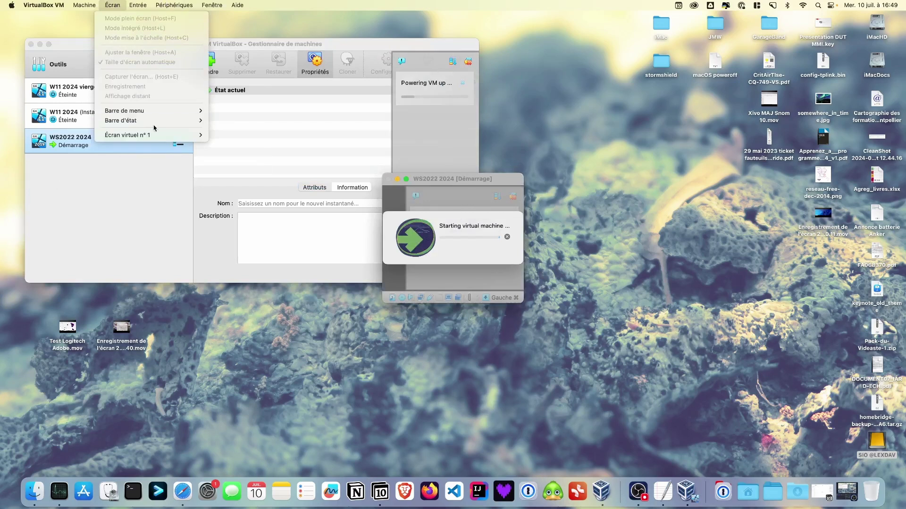
{"action": "mouse_move", "coordinate": [157, 135]}
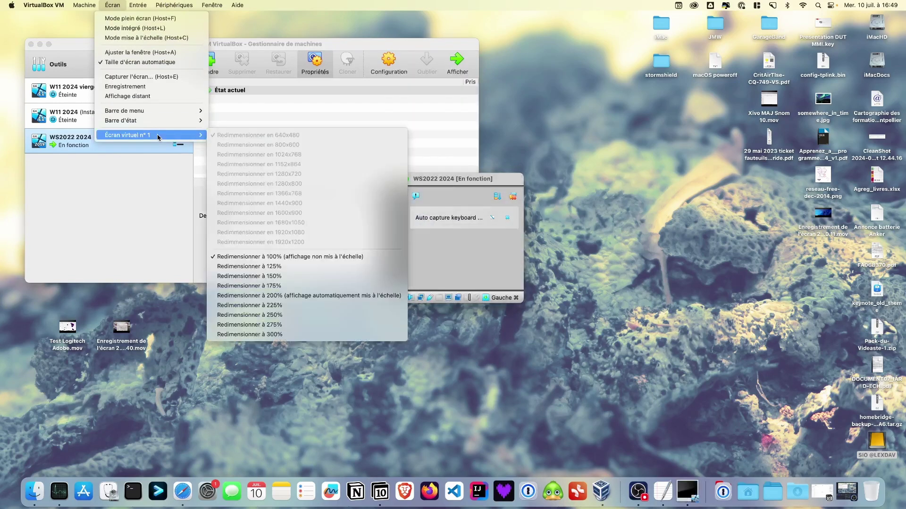
{"action": "left_click", "coordinate": [335, 297]}
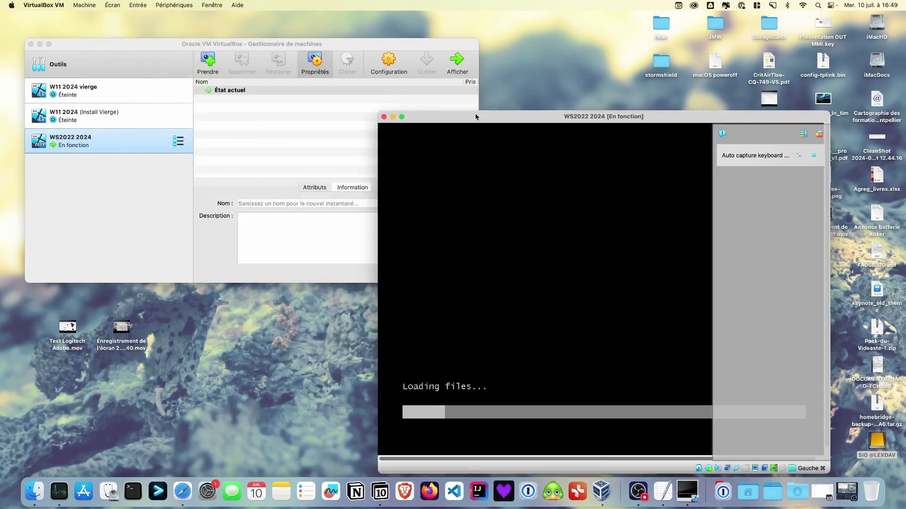
{"action": "left_click_drag", "start_coordinate": [474, 116], "coordinate": [333, 39]}
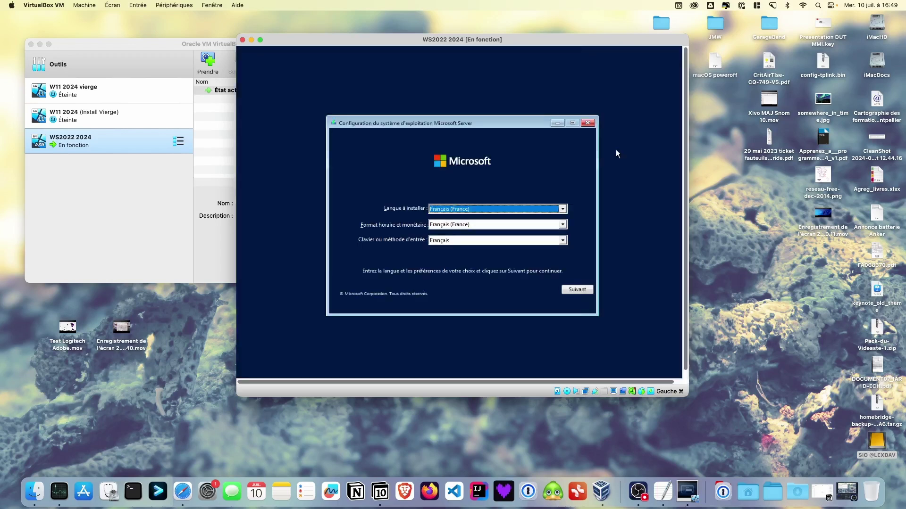
Begin the Windows Server installation and enter the product key.
{"action": "left_click", "coordinate": [583, 289]}
{"action": "left_click", "coordinate": [468, 221]}
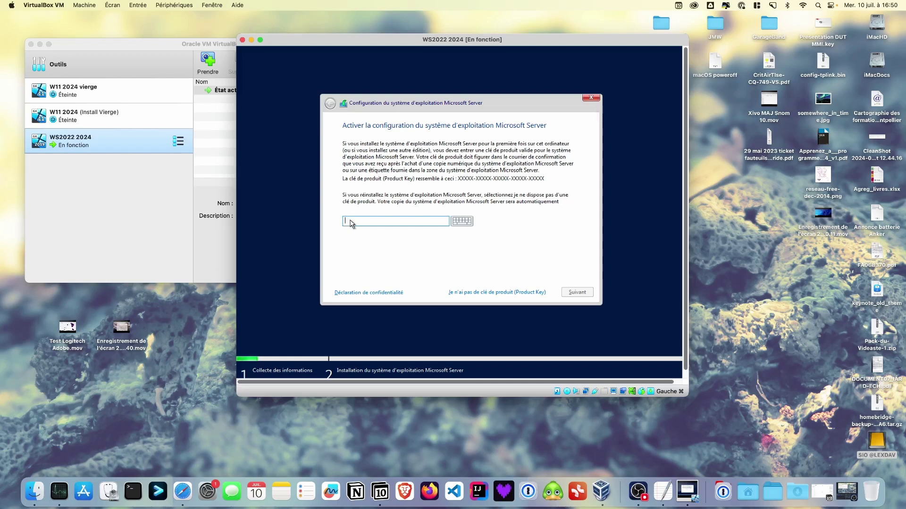
{"action": "type", "text": "VDYBN27WPPV4HQT"}
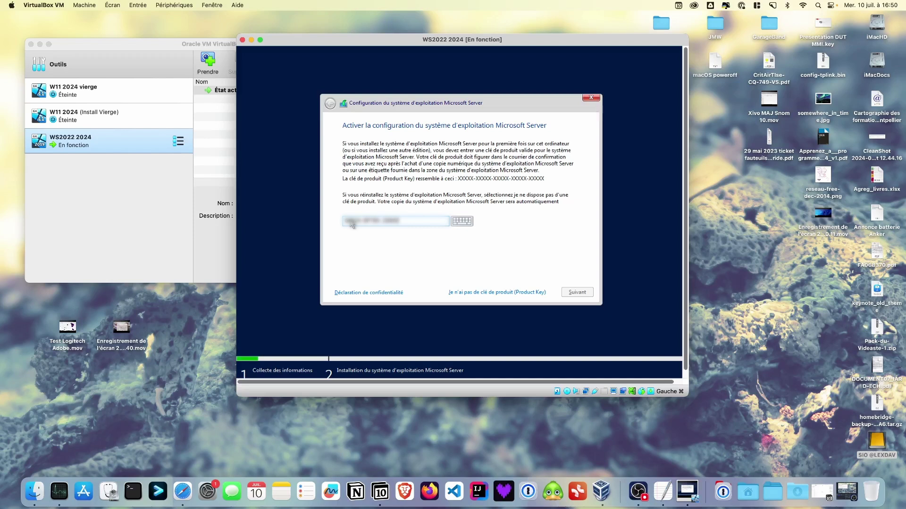
{"action": "type", "text": "9VMD4VMK7H"}
{"action": "key", "text": "Return"}
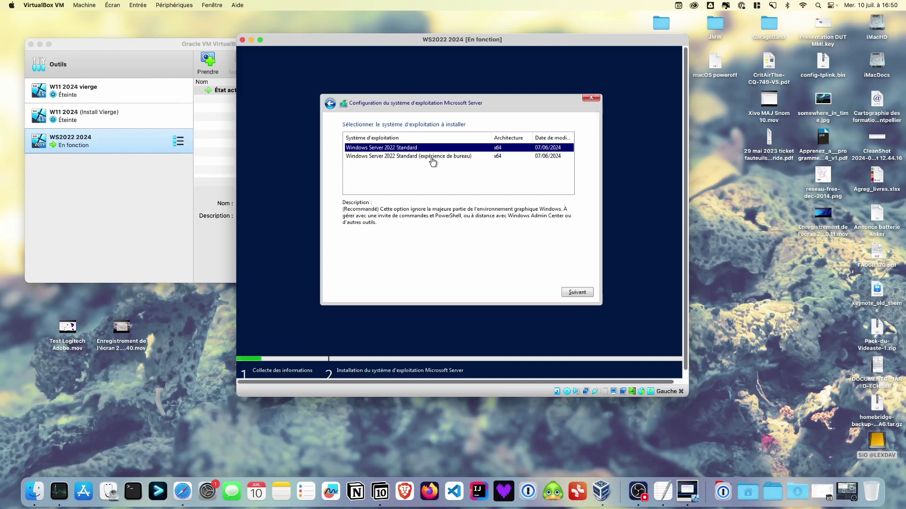
Choose Standard (desktop experience), accept the licence, and custom-install onto the unallocated 80 Go disk.
{"action": "left_click", "coordinate": [432, 160]}
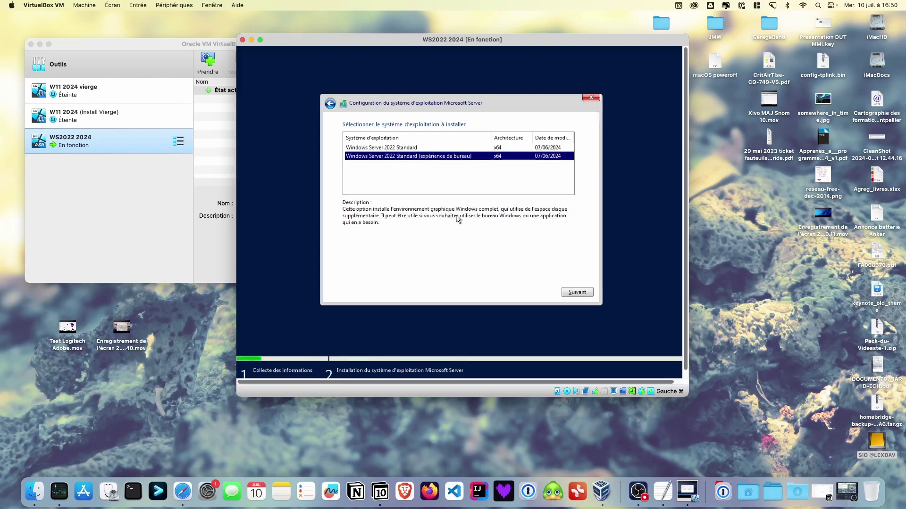
{"action": "left_click", "coordinate": [580, 292]}
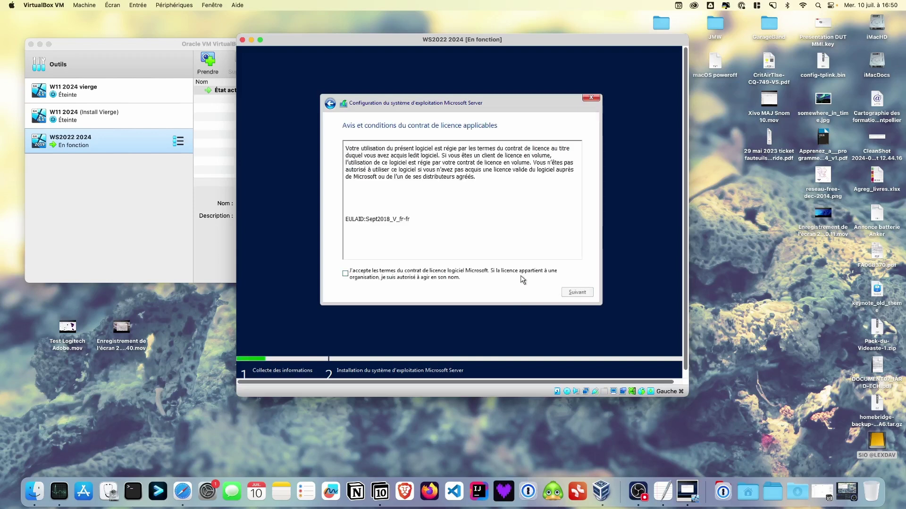
{"action": "left_click", "coordinate": [521, 277]}
{"action": "left_click", "coordinate": [575, 292]}
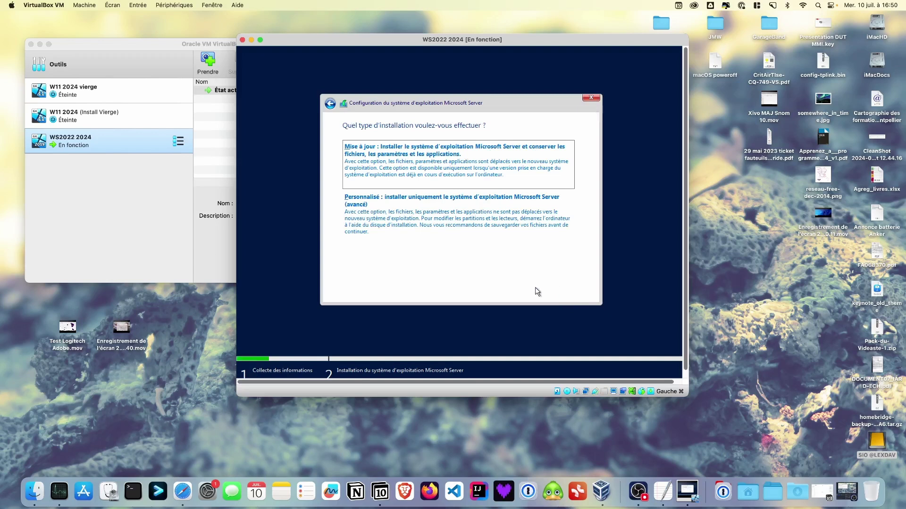
{"action": "left_click", "coordinate": [466, 228]}
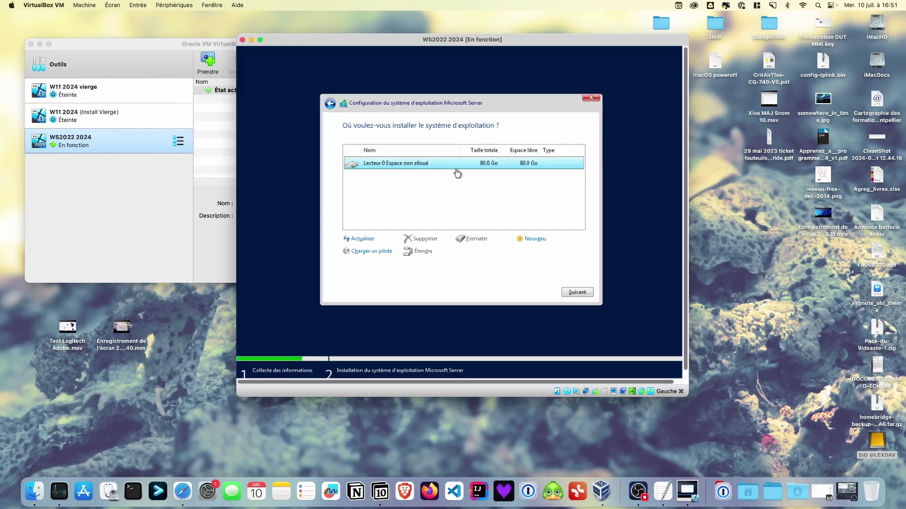
{"action": "left_click", "coordinate": [578, 293]}
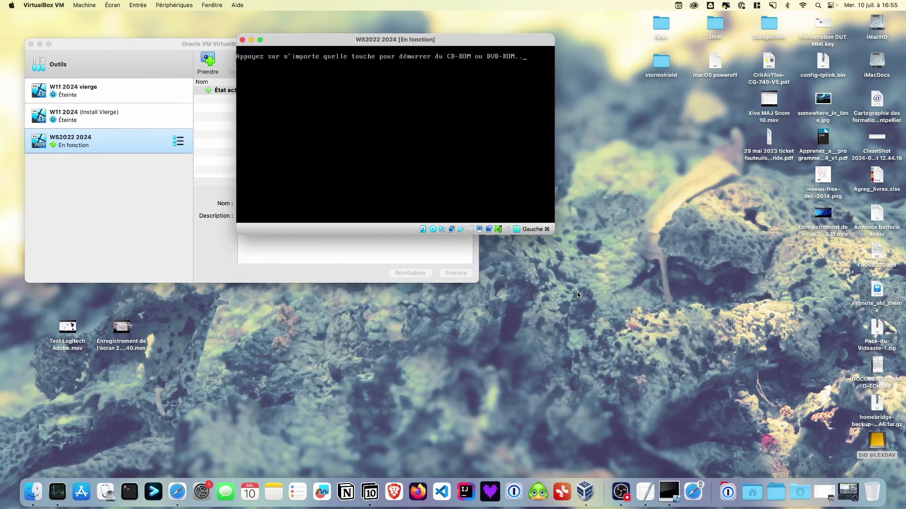
Eject the installation ISO from the VM's virtual optical drive.
{"action": "left_click", "coordinate": [433, 230]}
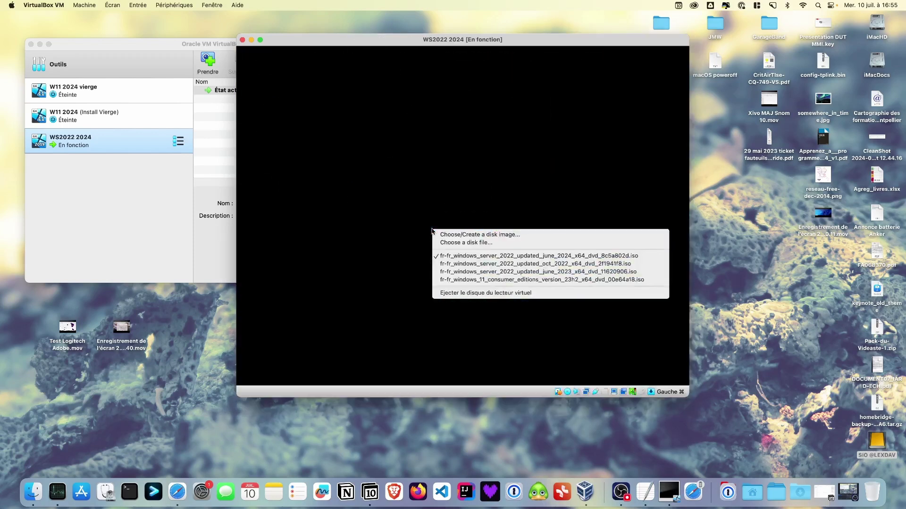
{"action": "left_click", "coordinate": [472, 293]}
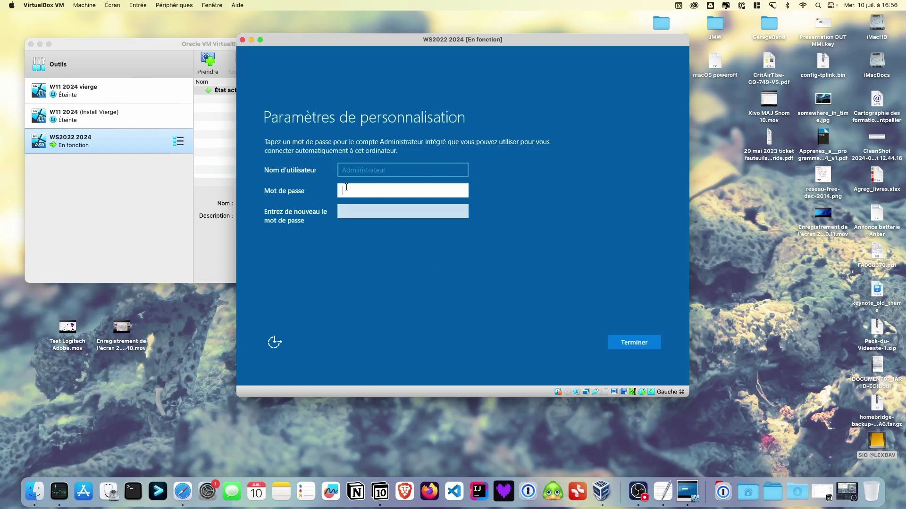
Enter and confirm the Administrateur password, verify both entries, and finish setup.
{"action": "type", "text": "P•••••••••••"}
{"action": "key", "text": "Tab"}
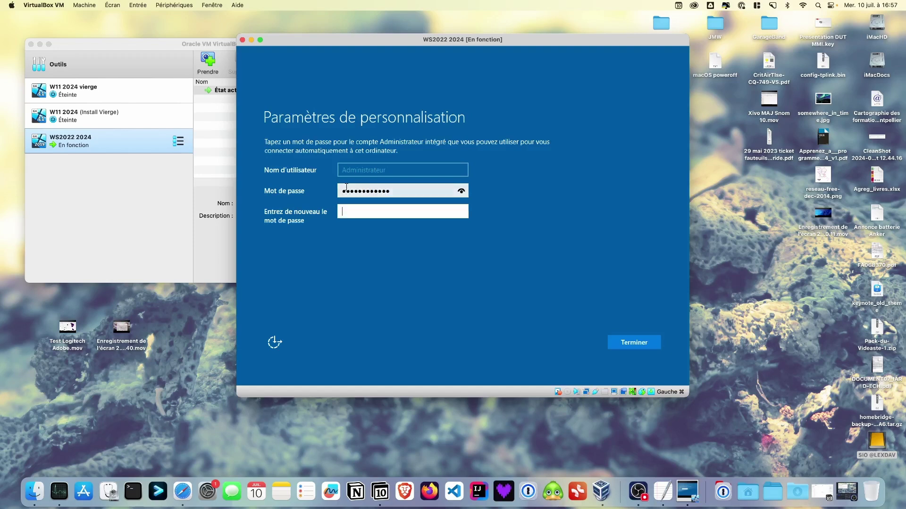
{"action": "type", "text": "••••••••••"}
{"action": "left_click", "coordinate": [461, 192]}
{"action": "left_click", "coordinate": [461, 213]}
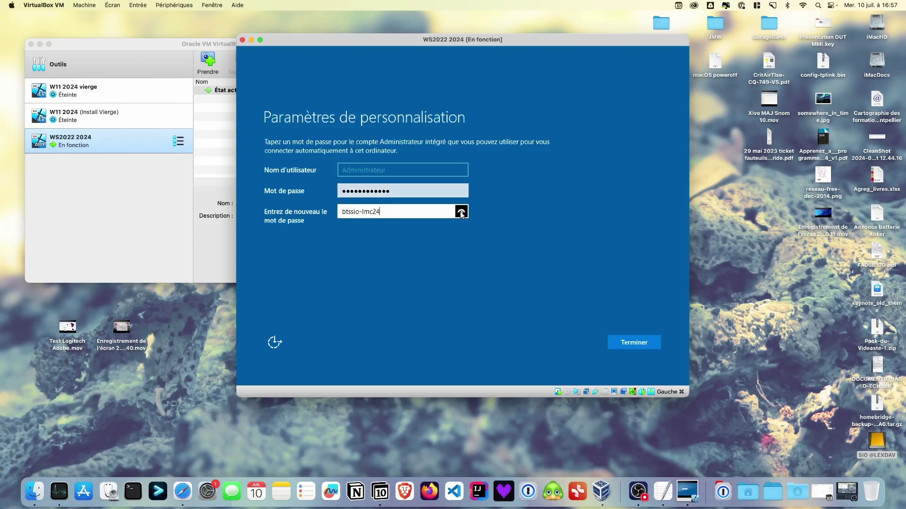
{"action": "left_click", "coordinate": [630, 343]}
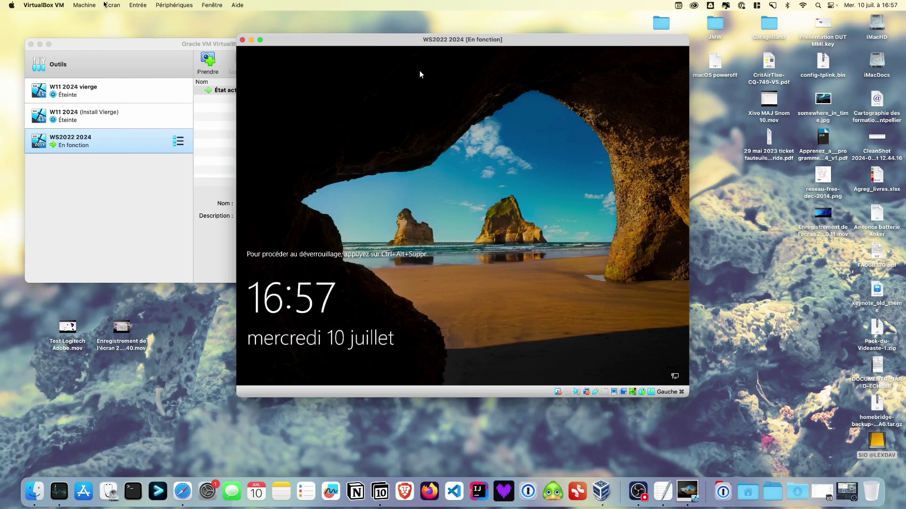
Send Ctrl-Alt-Del to the VM and sign in with the Administrator password.
{"action": "left_click", "coordinate": [108, 5]}
{"action": "mouse_move", "coordinate": [138, 5]}
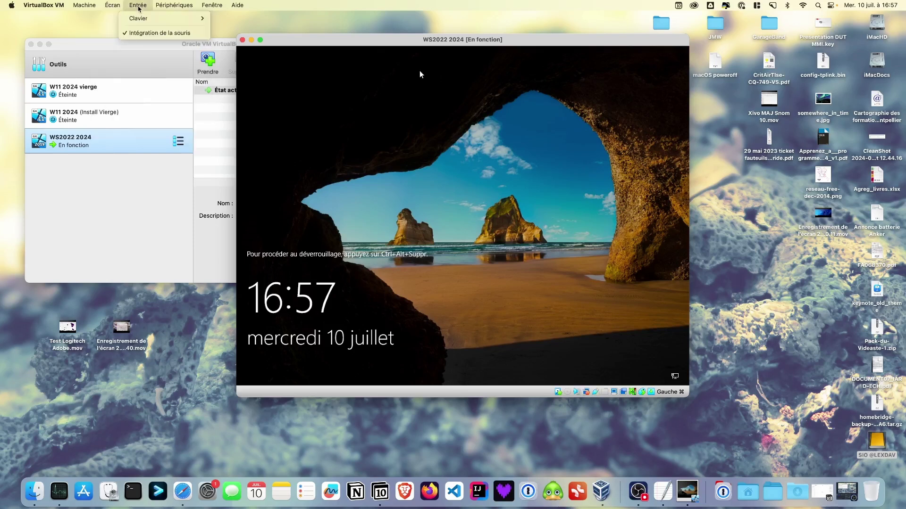
{"action": "left_click", "coordinate": [250, 43]}
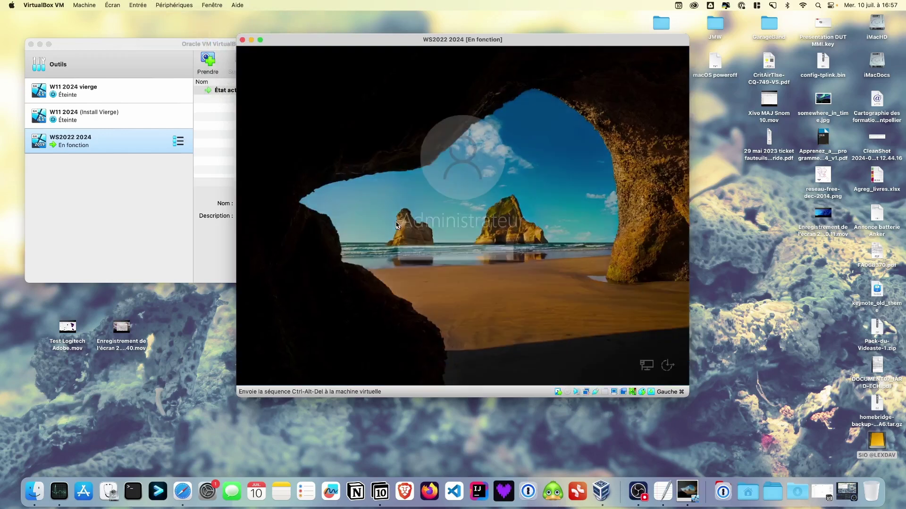
{"action": "type", "text": "••"}
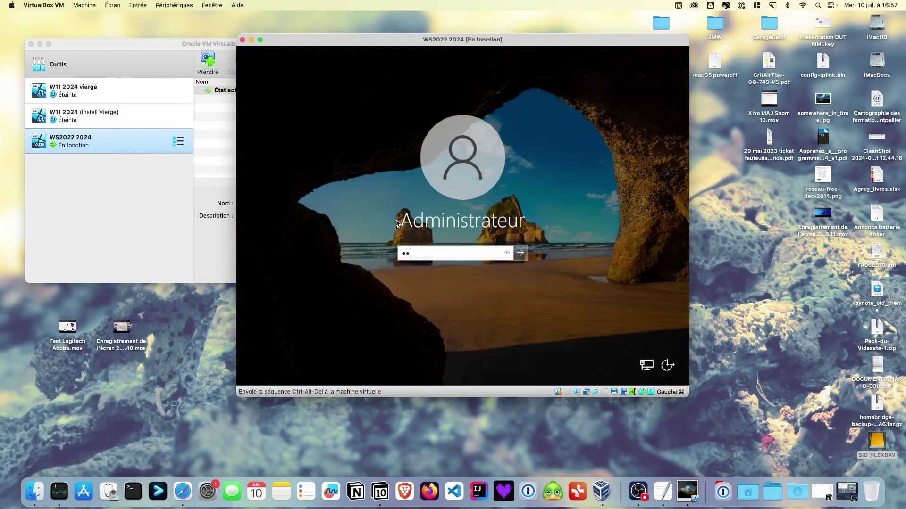
{"action": "type", "text": "••••••••••"}
{"action": "key", "text": "Return"}
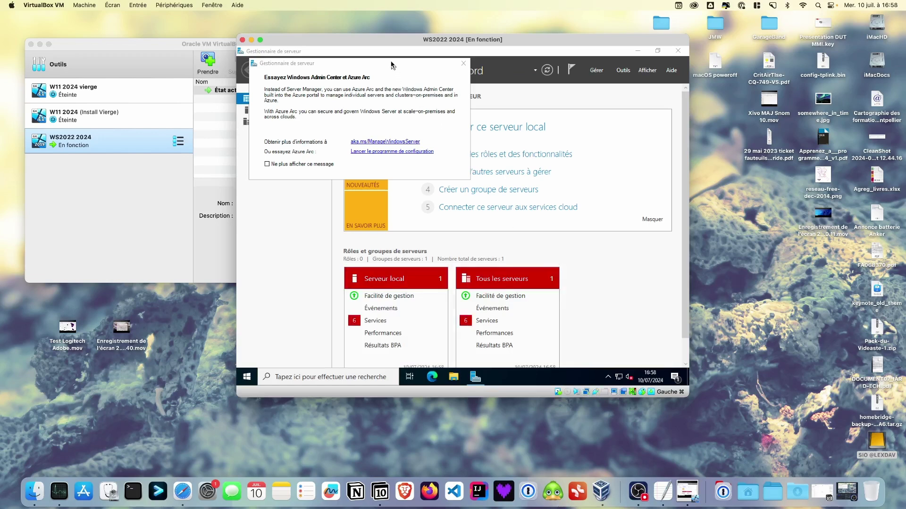
Permanently dismiss the Azure Arc notice and minimise Server Manager.
{"action": "left_click_drag", "start_coordinate": [393, 66], "coordinate": [410, 84]}
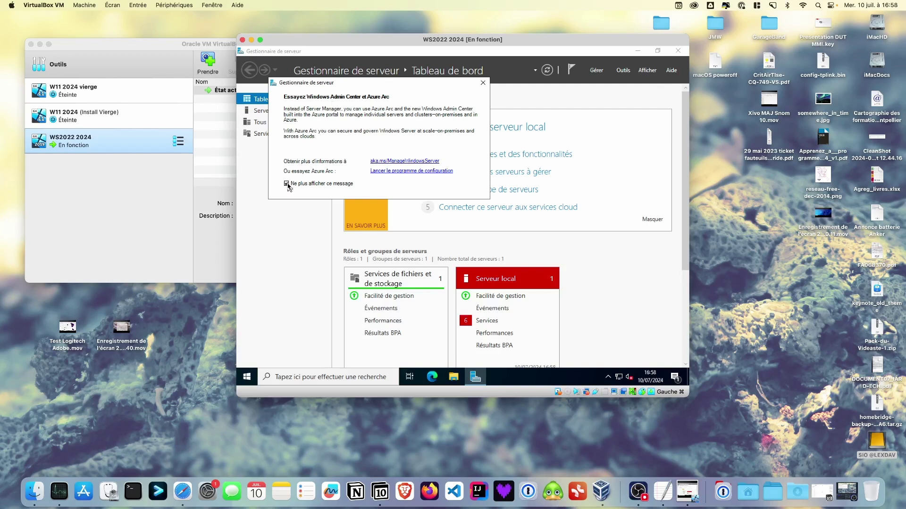
{"action": "left_click", "coordinate": [483, 84]}
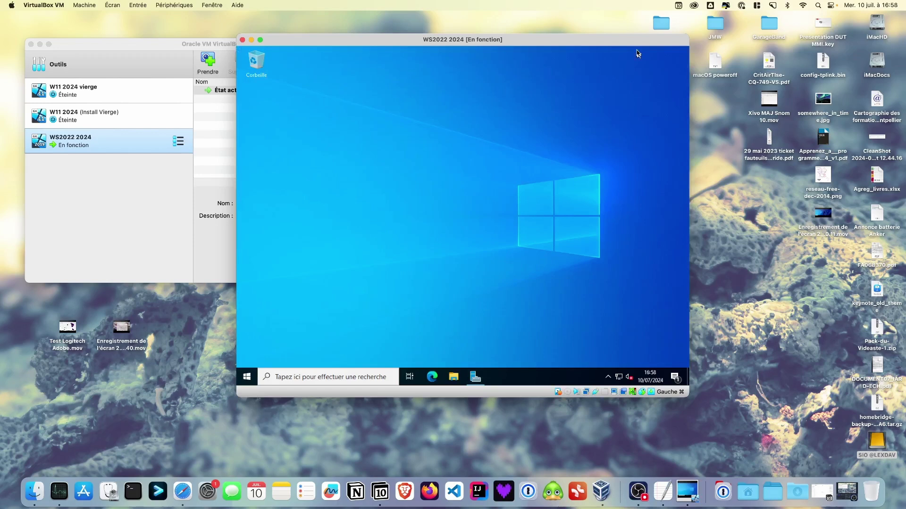
{"action": "left_click", "coordinate": [637, 51]}
Search 'disque' and open 'Créer et formater des partitions de disque dur', clearing two notifications.
{"action": "left_click", "coordinate": [289, 376]}
{"action": "type", "text": "disque"}
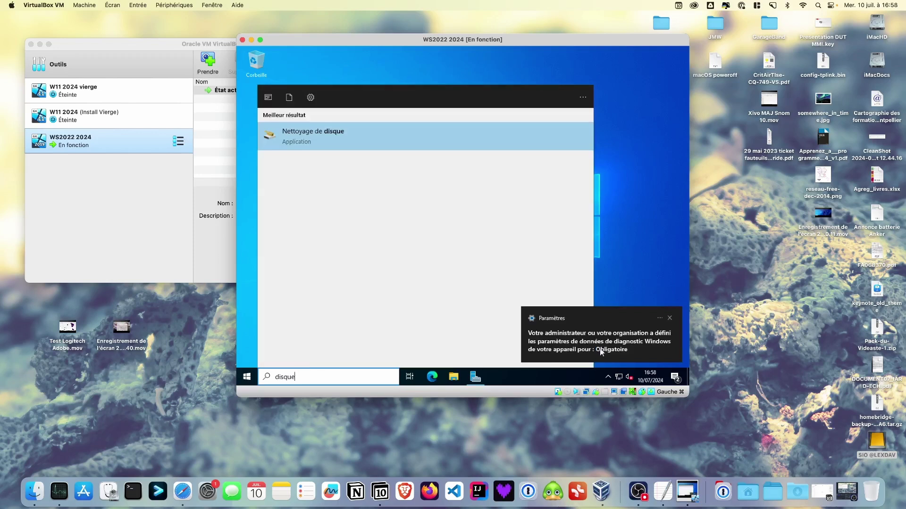
{"action": "left_click", "coordinate": [671, 320]}
{"action": "left_click", "coordinate": [671, 320]}
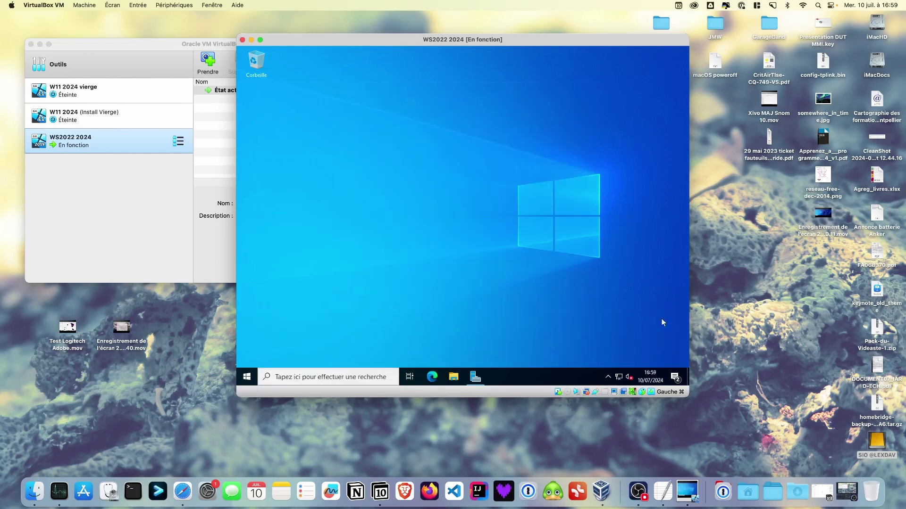
{"action": "left_click", "coordinate": [289, 381]}
{"action": "type", "text": "disque"}
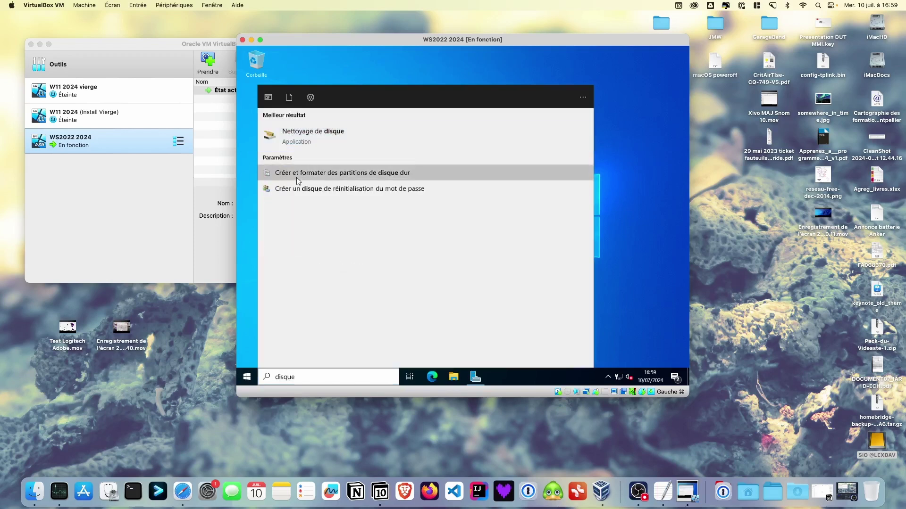
{"action": "left_click", "coordinate": [290, 173]}
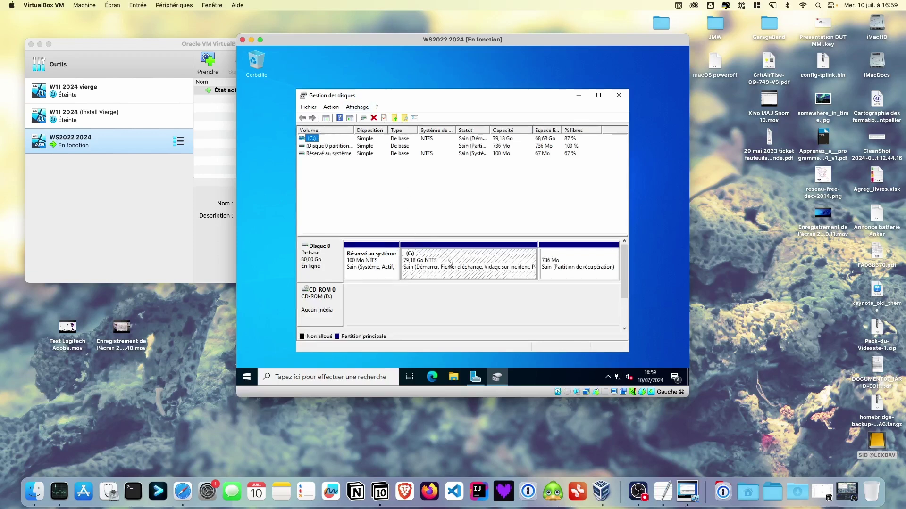
Shrink the C: volume by 40000 Mo, leaving 39,06 Go unallocated on Disque 0.
{"action": "left_click", "coordinate": [463, 262]}
{"action": "right_click", "coordinate": [463, 262]}
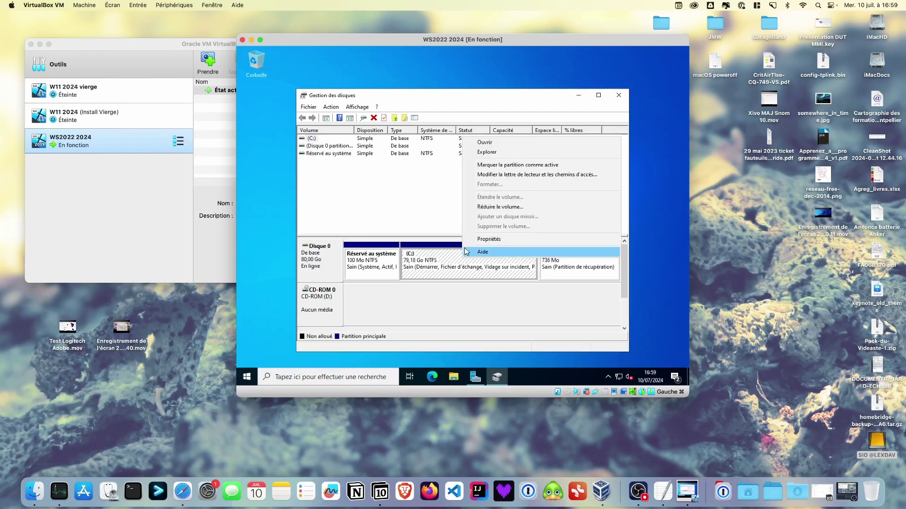
{"action": "left_click", "coordinate": [491, 206]}
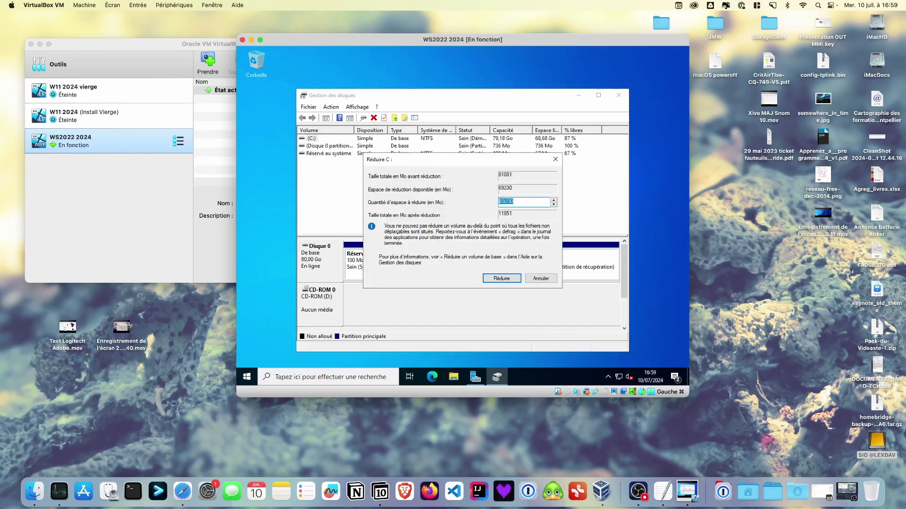
{"action": "type", "text": "40000"}
{"action": "left_click", "coordinate": [503, 279]}
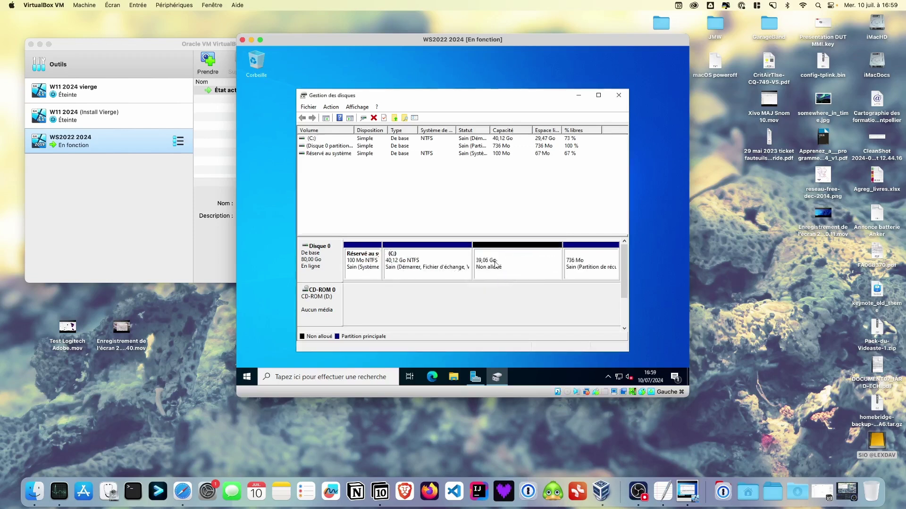
Start a new simple volume on the 39,06 Go unallocated space.
{"action": "left_click", "coordinate": [509, 264]}
{"action": "right_click", "coordinate": [507, 260]}
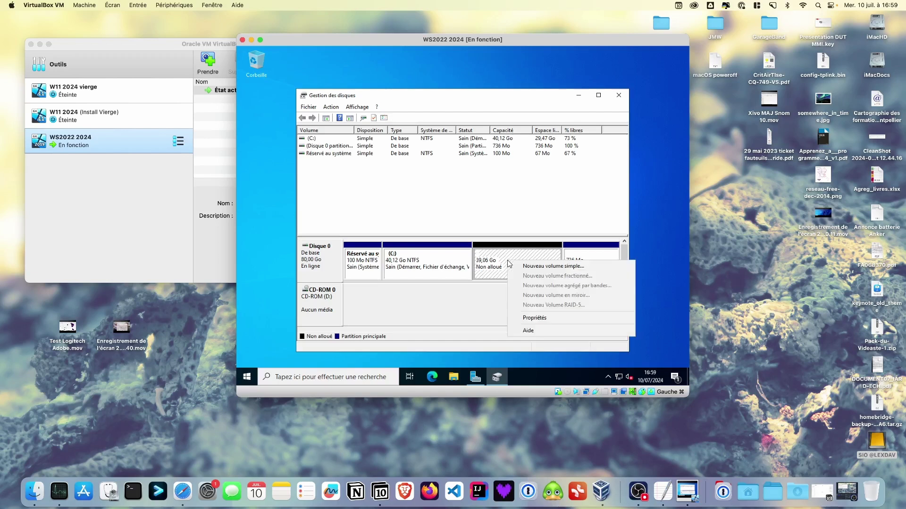
{"action": "left_click", "coordinate": [538, 267]}
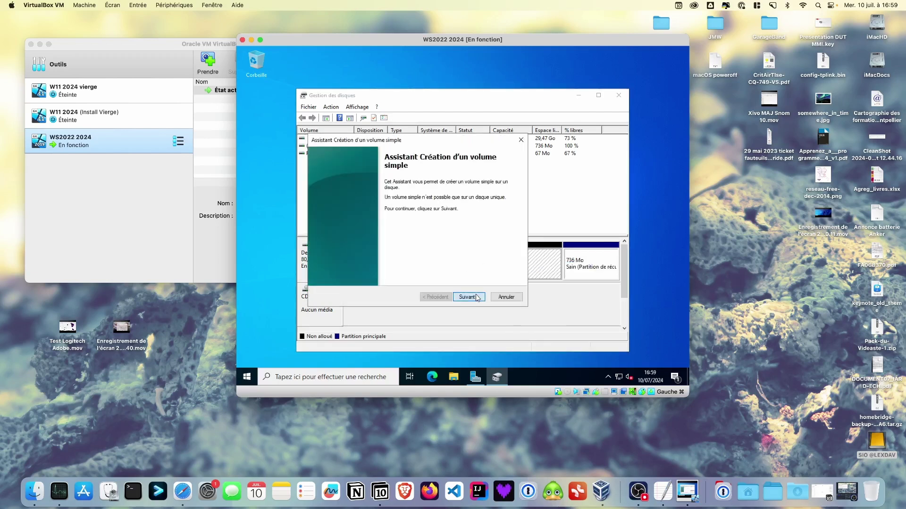
Create a full-size 39999 Mo NTFS volume named DATA with drive letter E:.
{"action": "left_click", "coordinate": [477, 298]}
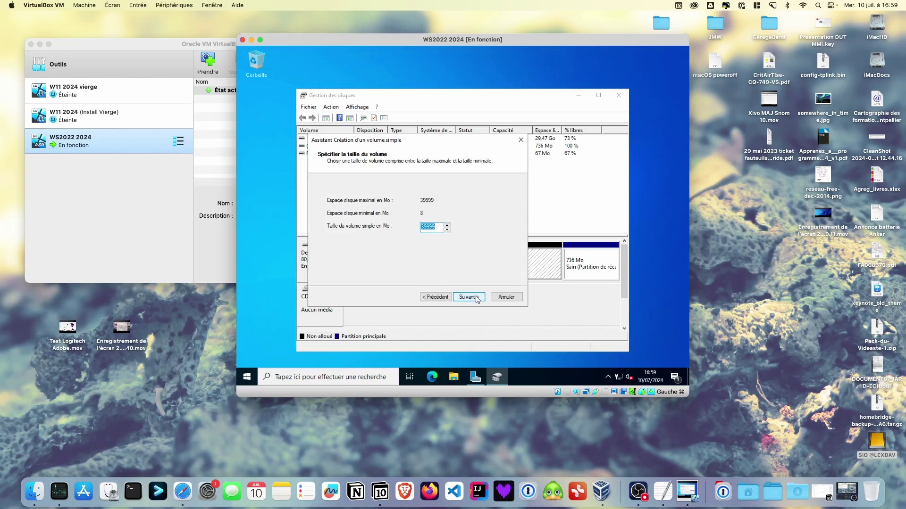
{"action": "left_click", "coordinate": [477, 299]}
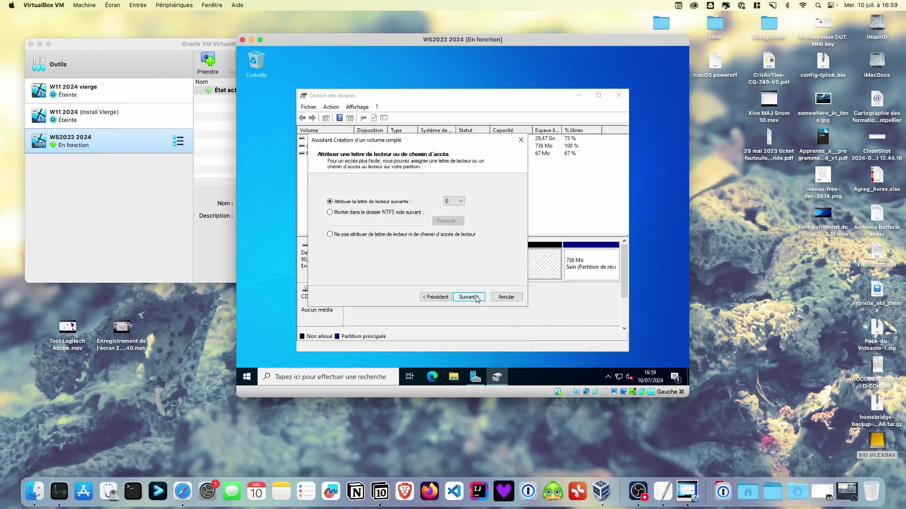
{"action": "left_click", "coordinate": [477, 298]}
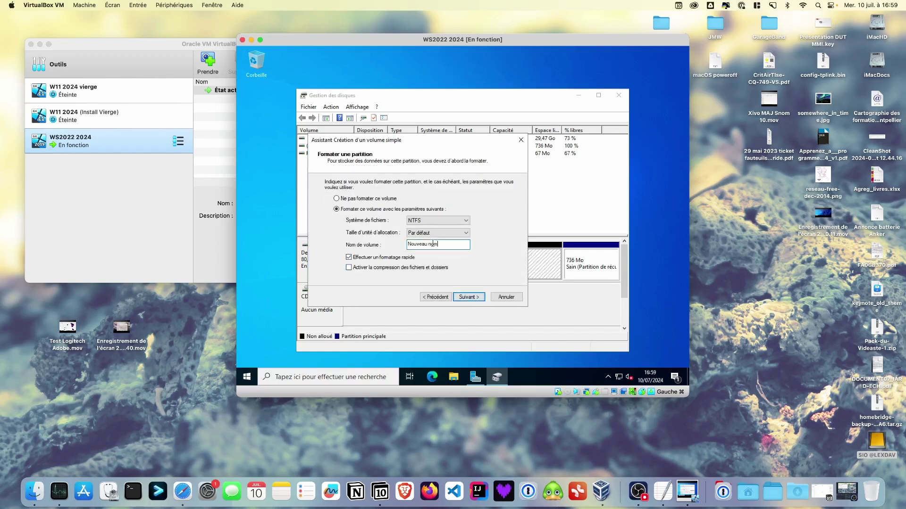
{"action": "left_click_drag", "start_coordinate": [455, 245], "coordinate": [361, 243]}
{"action": "type", "text": "DATA"}
{"action": "left_click", "coordinate": [466, 298]}
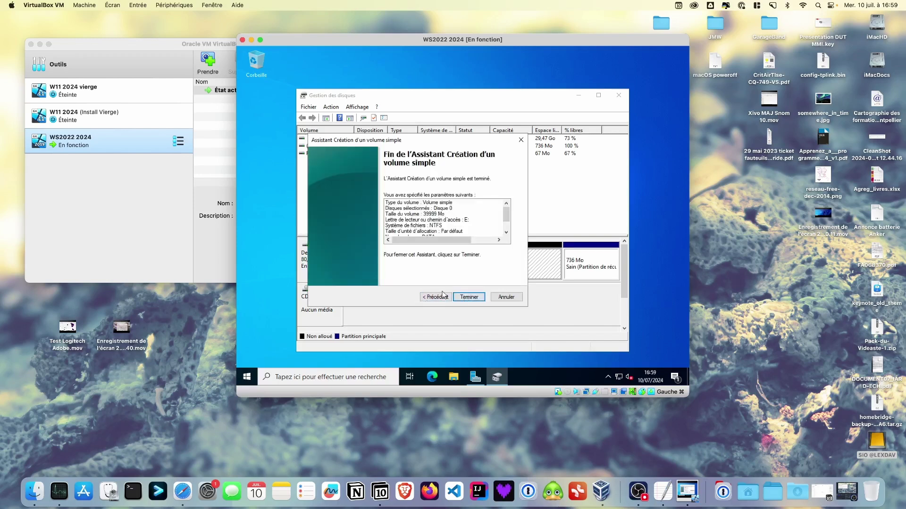
{"action": "left_click", "coordinate": [476, 298]}
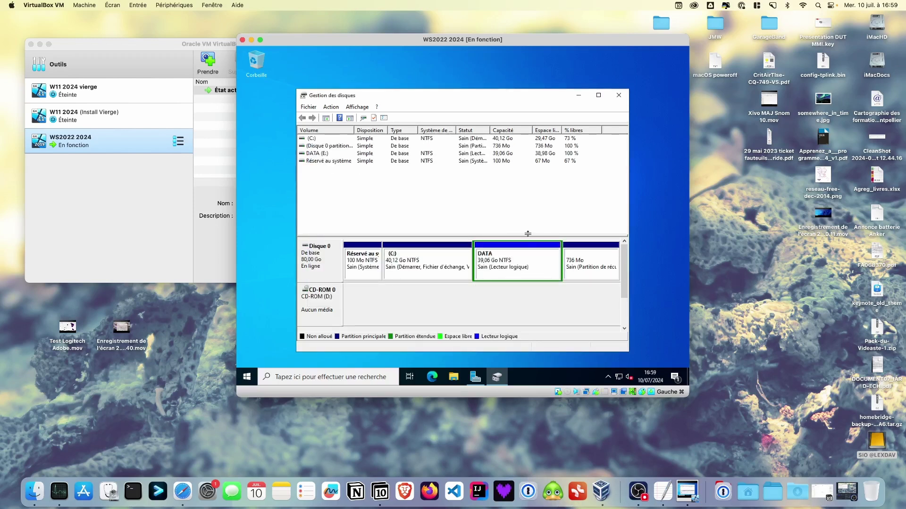
Close Disk Management and confirm DATA (E:) appears beside C: under Ce PC in File Explorer.
{"action": "left_click", "coordinate": [619, 95]}
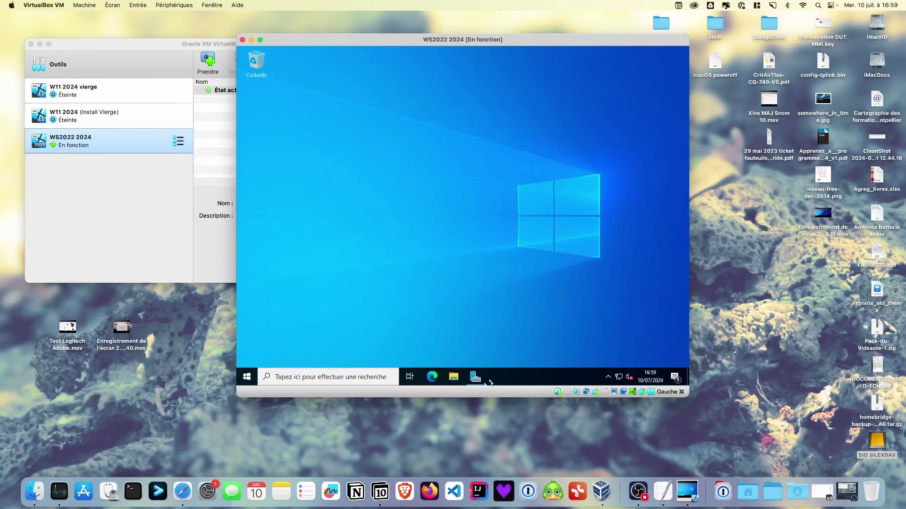
{"action": "left_click", "coordinate": [453, 377]}
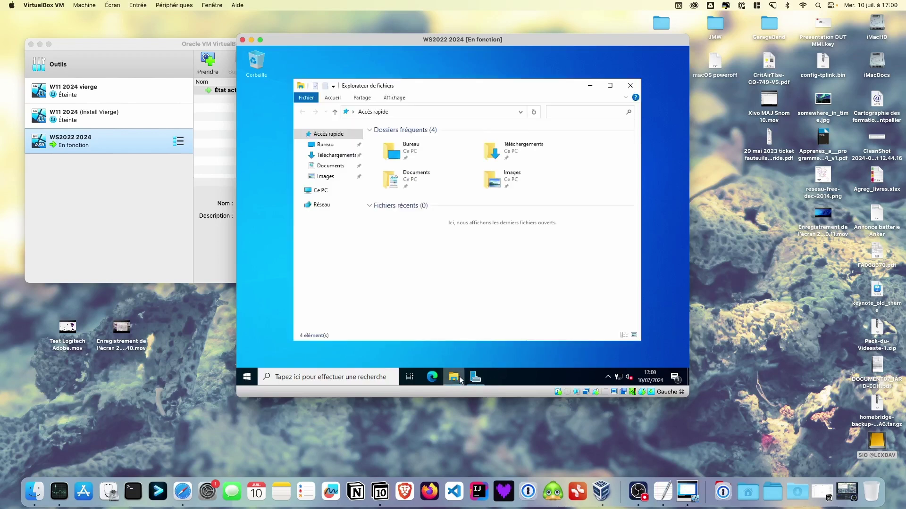
{"action": "left_click", "coordinate": [326, 191]}
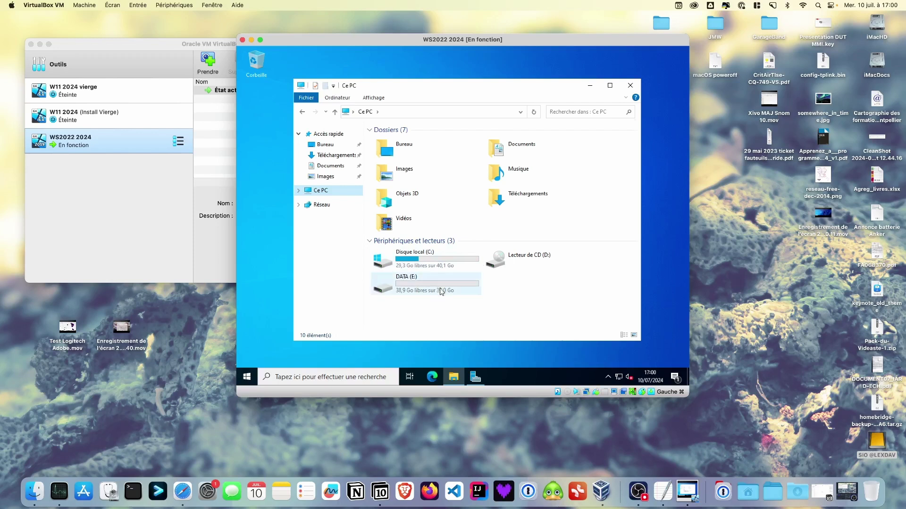
{"action": "left_click", "coordinate": [631, 86]}
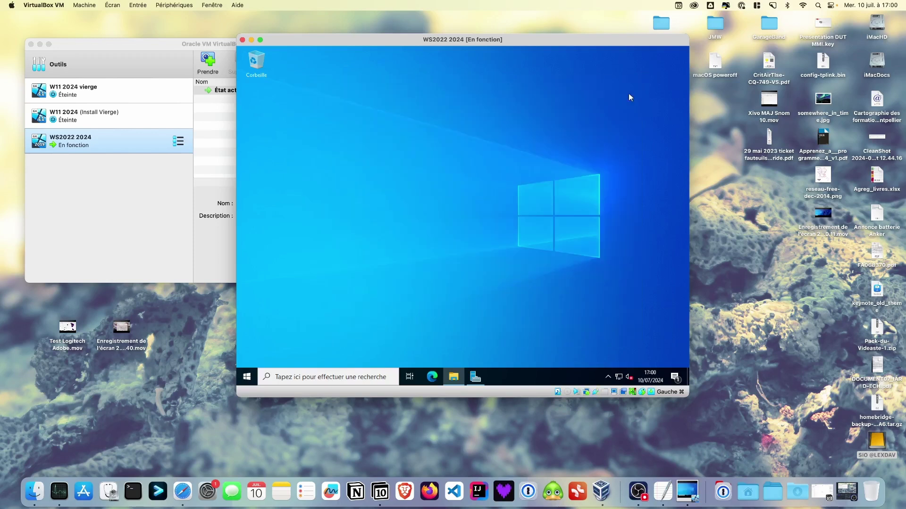
From Server Manager's Serveur local page, change the computer name to SRV-AD1 in System Properties.
{"action": "left_click", "coordinate": [474, 377]}
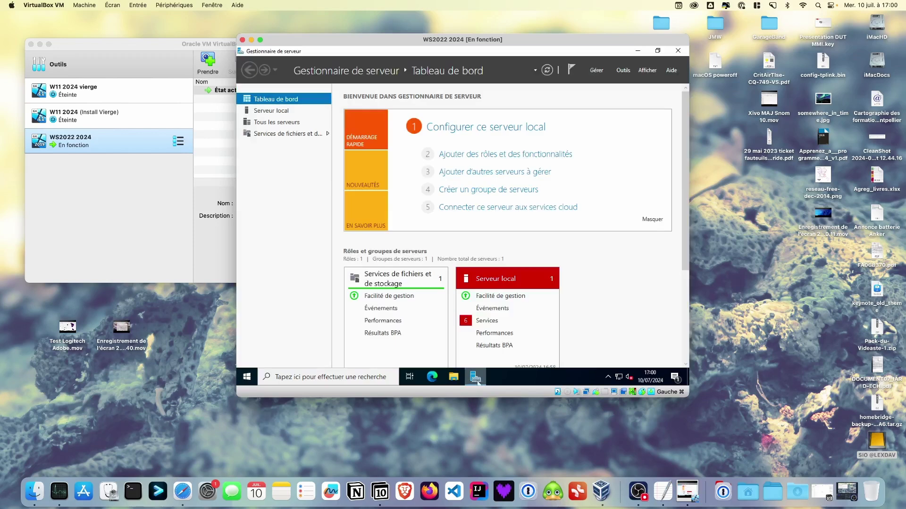
{"action": "left_click", "coordinate": [283, 112]}
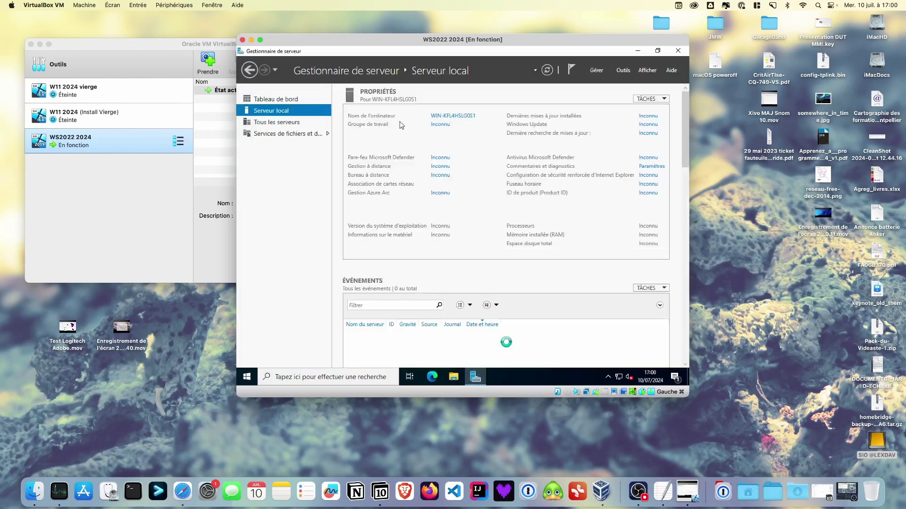
{"action": "left_click", "coordinate": [454, 117]}
{"action": "left_click", "coordinate": [448, 219]}
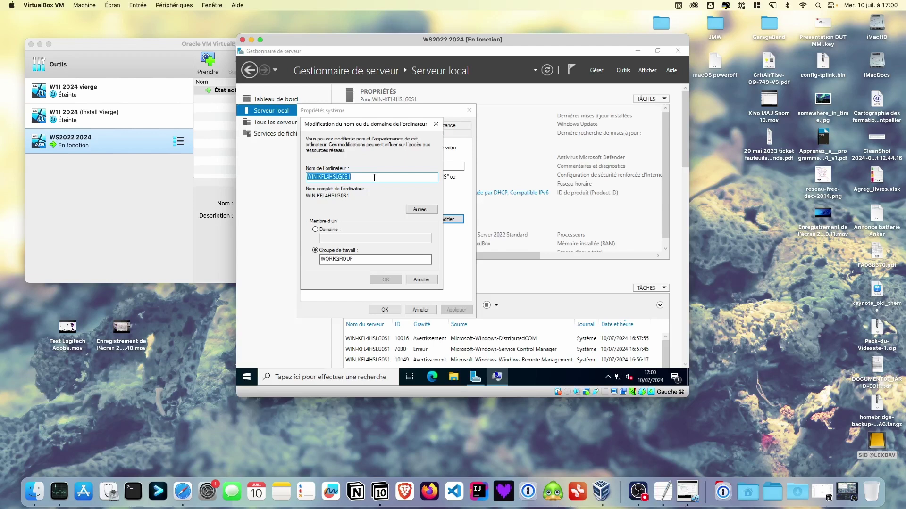
{"action": "type", "text": "SRV-"}
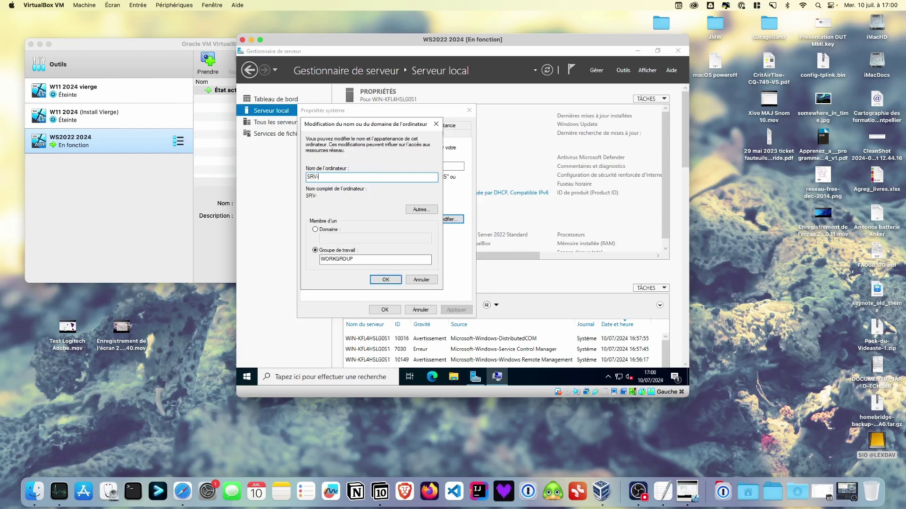
{"action": "type", "text": "AD1"}
{"action": "left_click", "coordinate": [392, 280]}
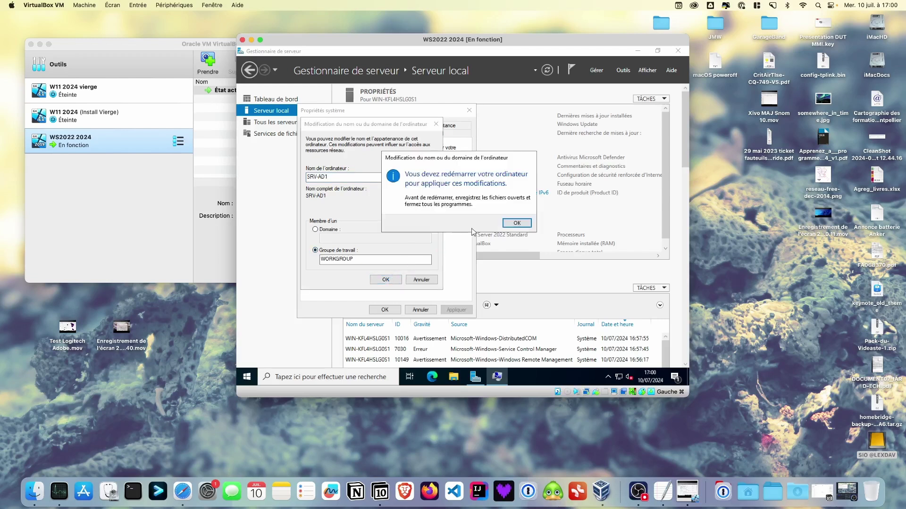
{"action": "left_click", "coordinate": [514, 223]}
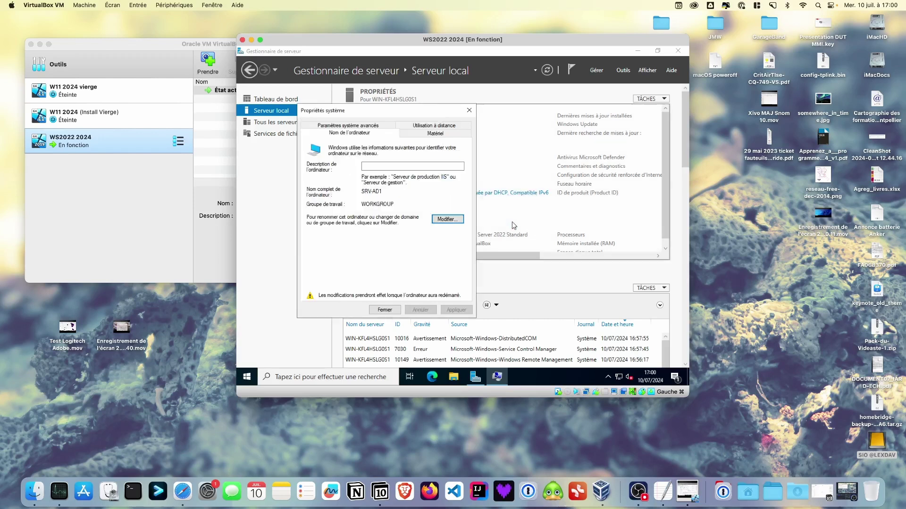
{"action": "left_click", "coordinate": [398, 311]}
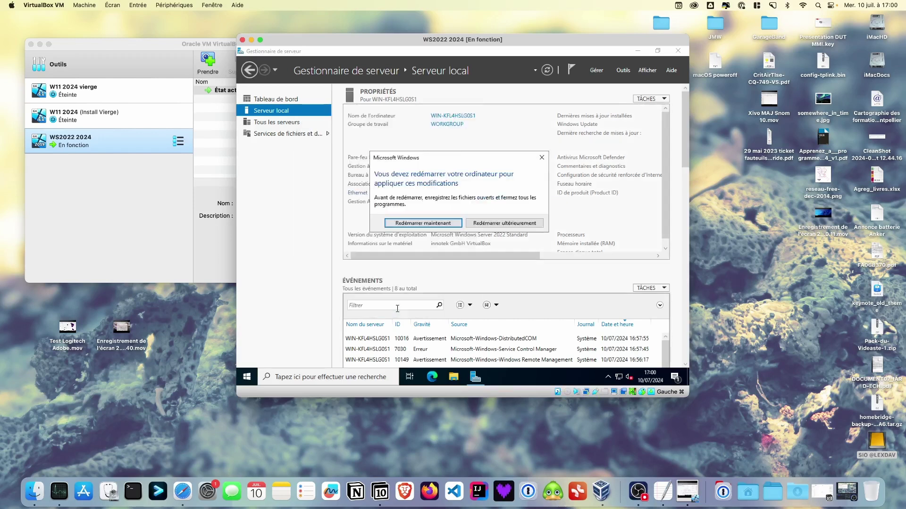
Restart the server now and sign back in as Administrateur with the account password.
{"action": "left_click", "coordinate": [432, 223]}
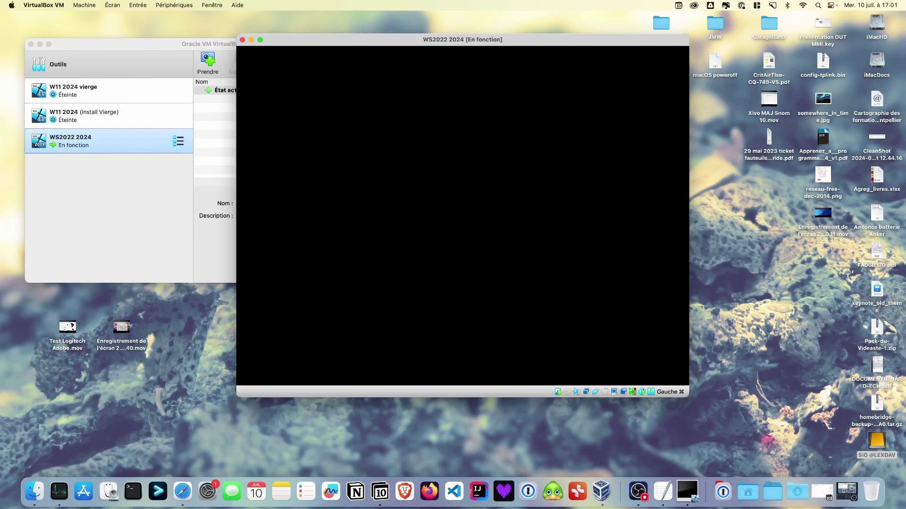
{"action": "left_click", "coordinate": [138, 5]}
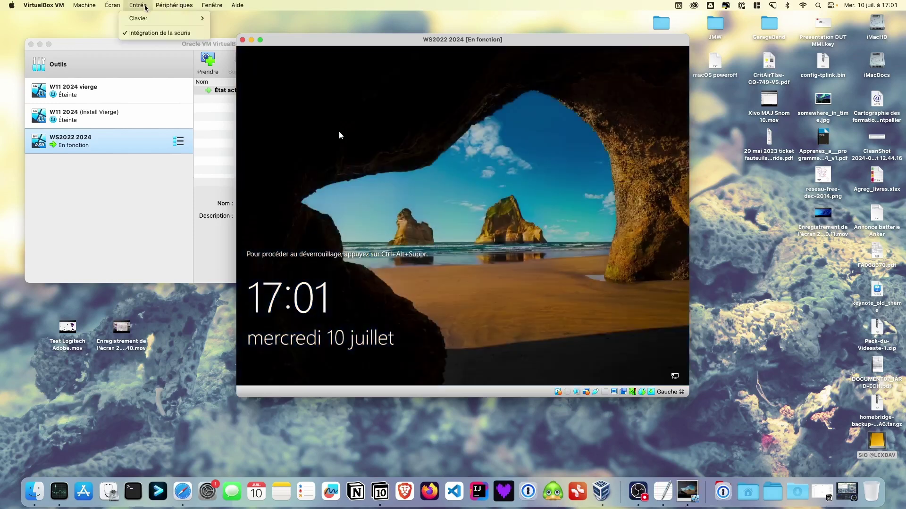
{"action": "mouse_move", "coordinate": [158, 20]}
{"action": "left_click", "coordinate": [245, 42]}
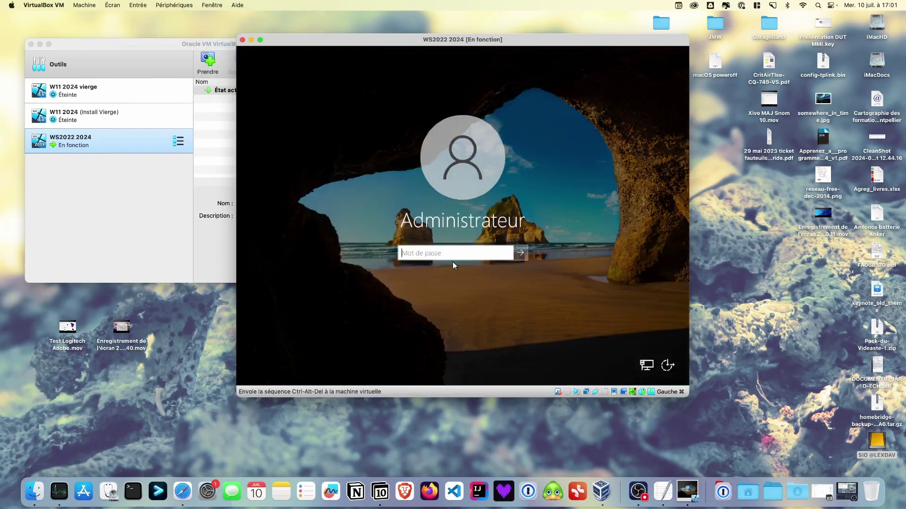
{"action": "type", "text": "******"}
{"action": "key", "text": "Return"}
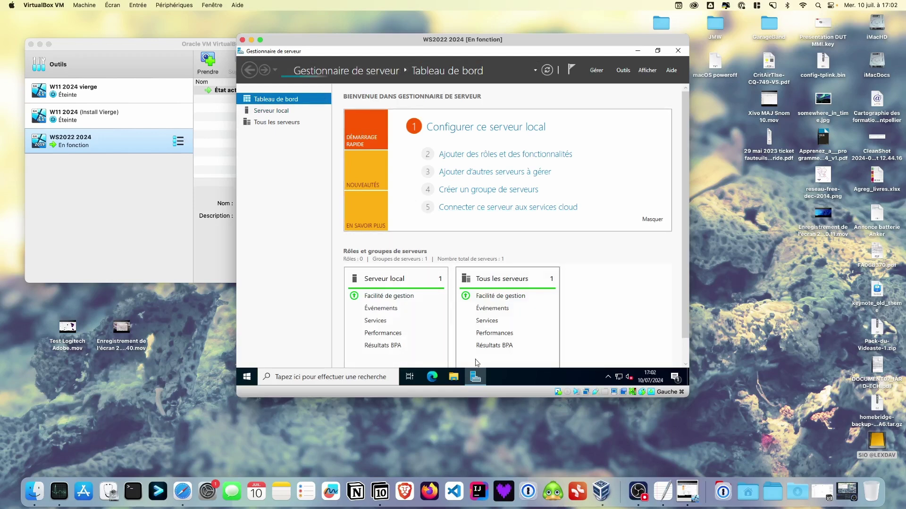
Pin Server Manager to the taskbar, then close its window.
{"action": "right_click", "coordinate": [470, 382]}
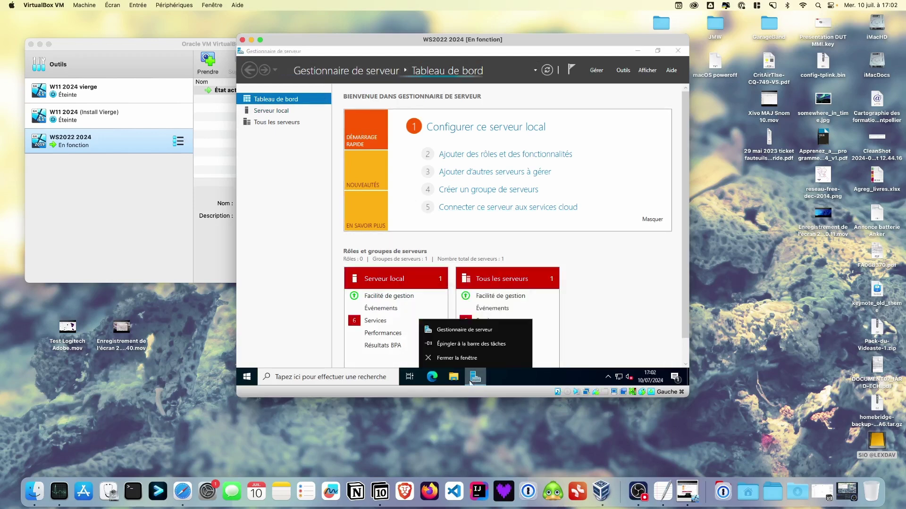
{"action": "left_click", "coordinate": [474, 347]}
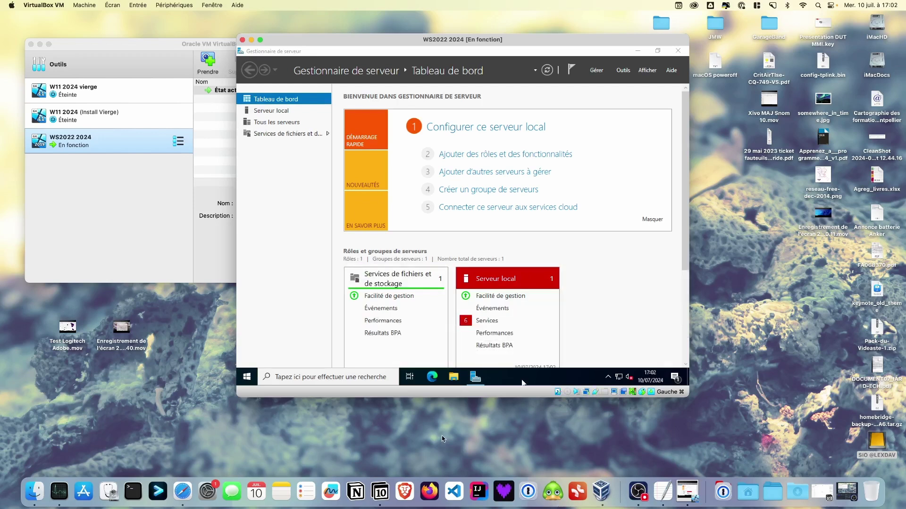
{"action": "left_click", "coordinate": [678, 50]}
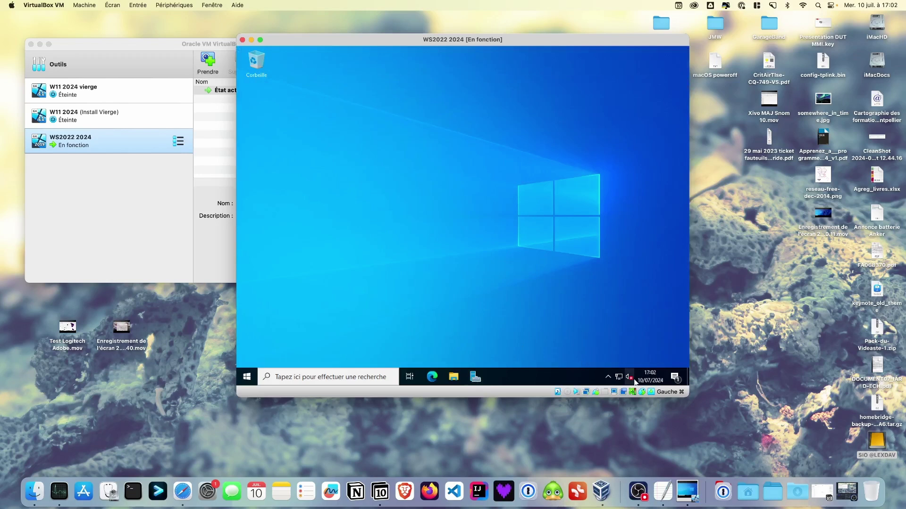
Go from the tray network settings through Network and Sharing Center to the Ethernet adapter's IPv4 properties.
{"action": "right_click", "coordinate": [619, 378]}
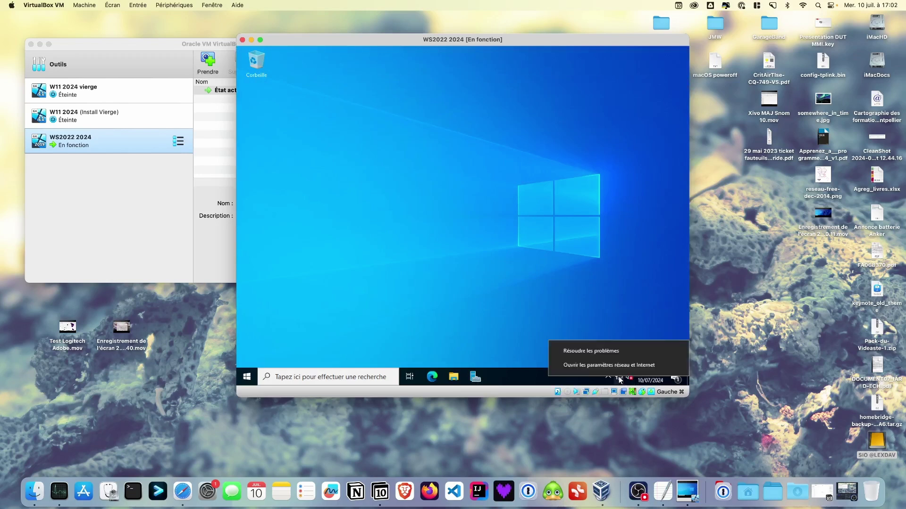
{"action": "left_click", "coordinate": [619, 366]}
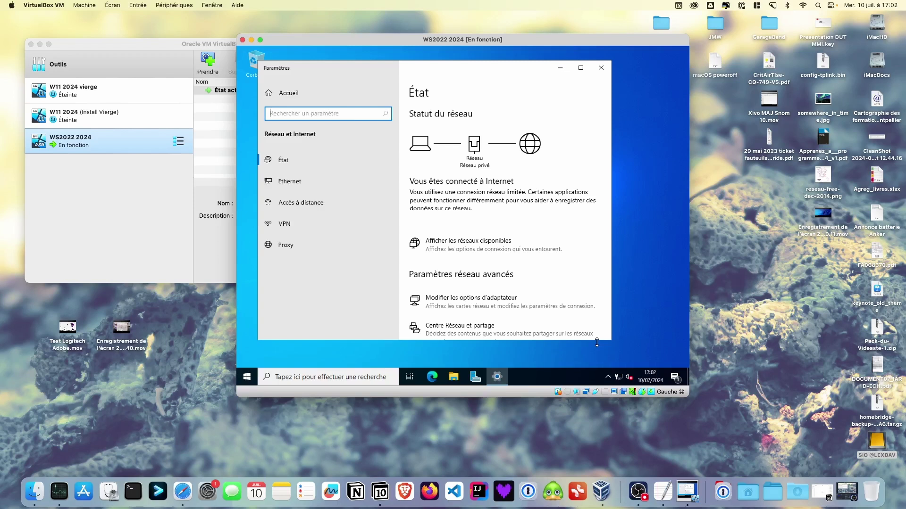
{"action": "left_click", "coordinate": [283, 186]}
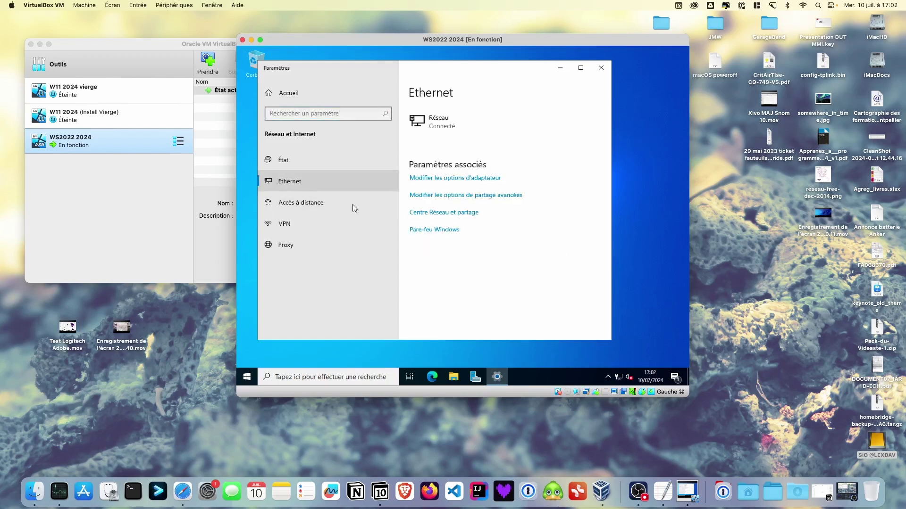
{"action": "left_click", "coordinate": [428, 214]}
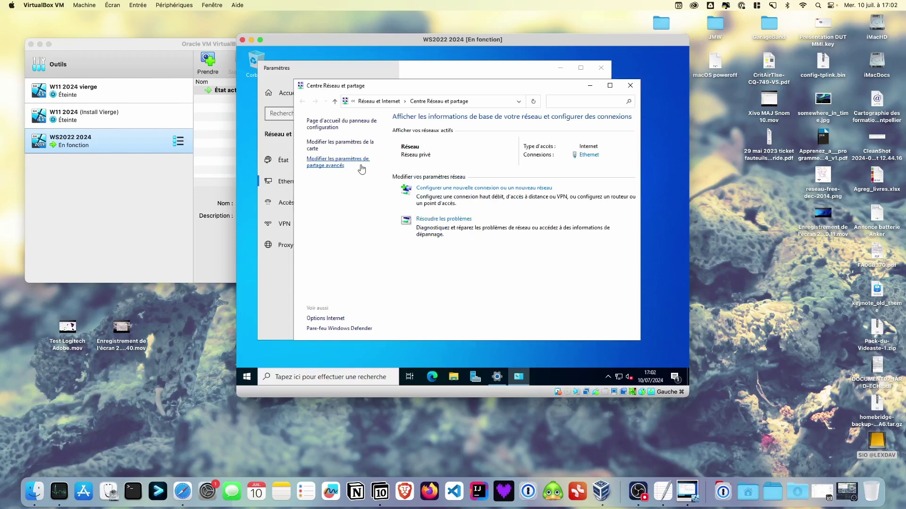
{"action": "left_click", "coordinate": [339, 146]}
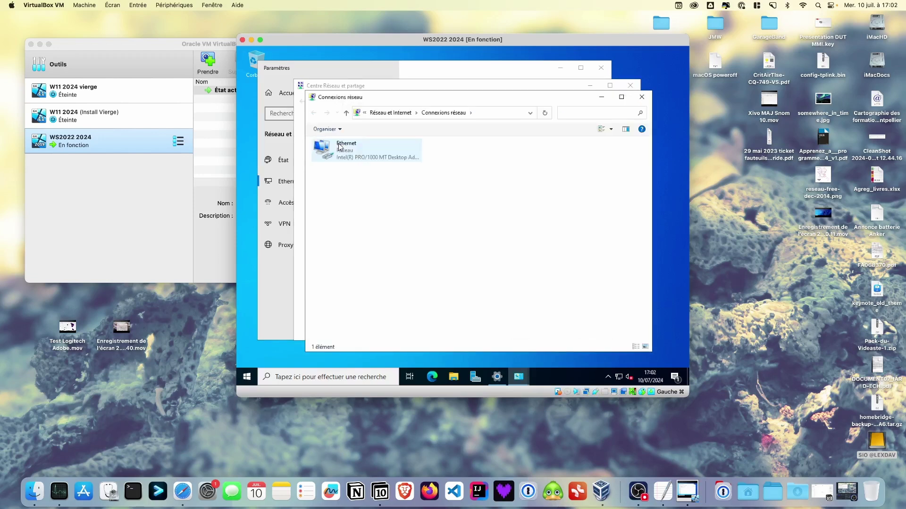
{"action": "right_click", "coordinate": [354, 154]}
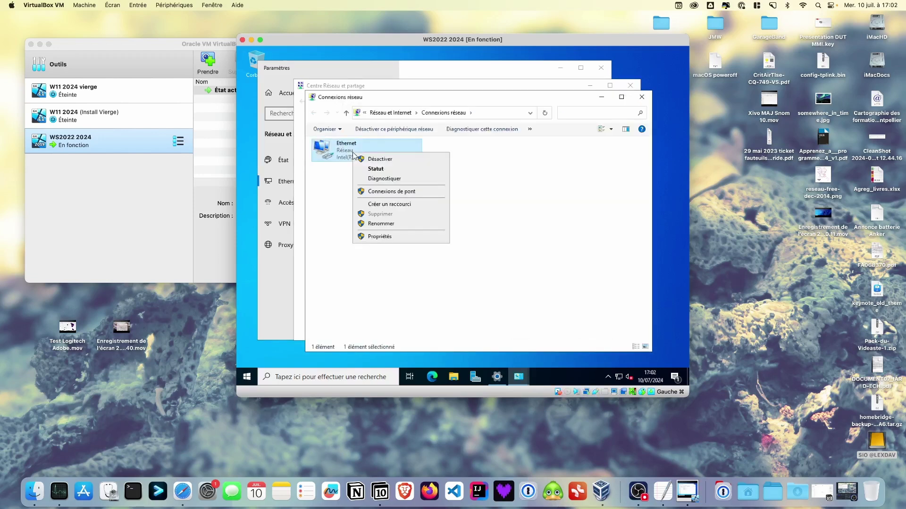
{"action": "left_click", "coordinate": [383, 237]}
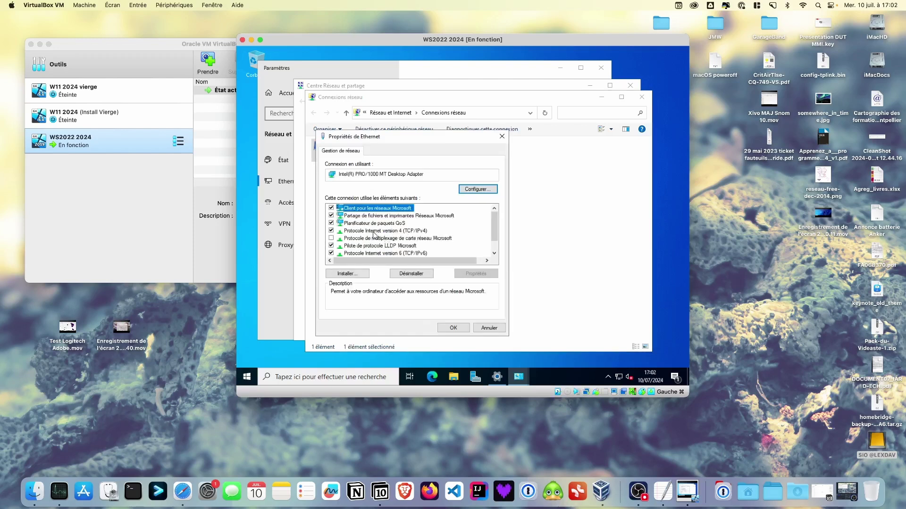
{"action": "left_click", "coordinate": [368, 231]}
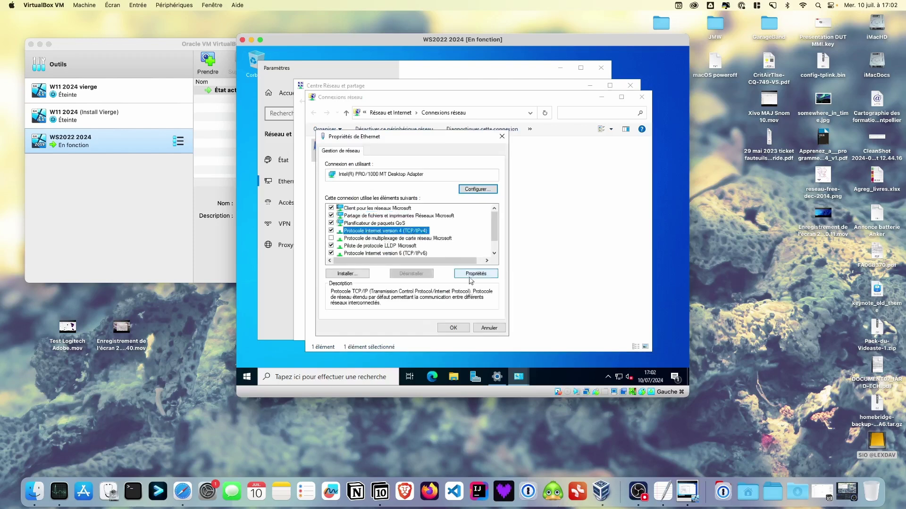
{"action": "left_click", "coordinate": [475, 275]}
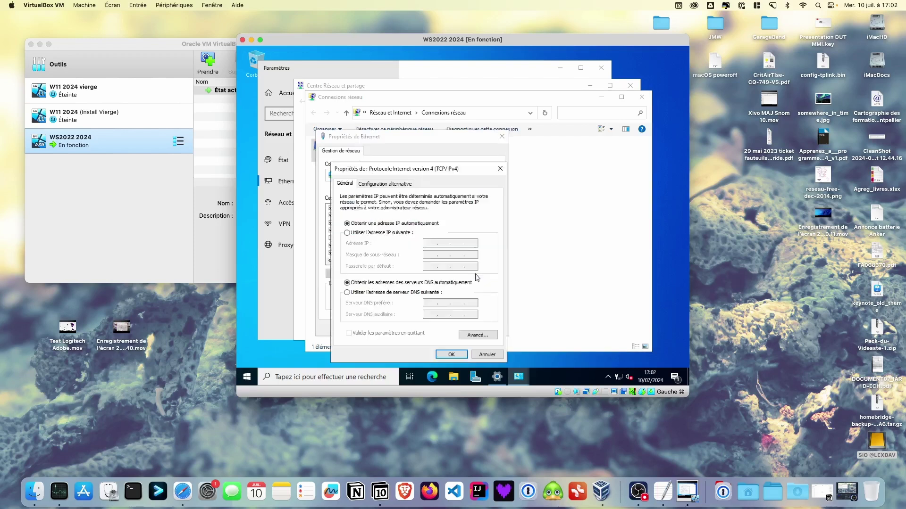
Set the Ethernet adapter to static IP 172.16.0.1 with mask 255.255.0.0.
{"action": "left_click", "coordinate": [382, 234]}
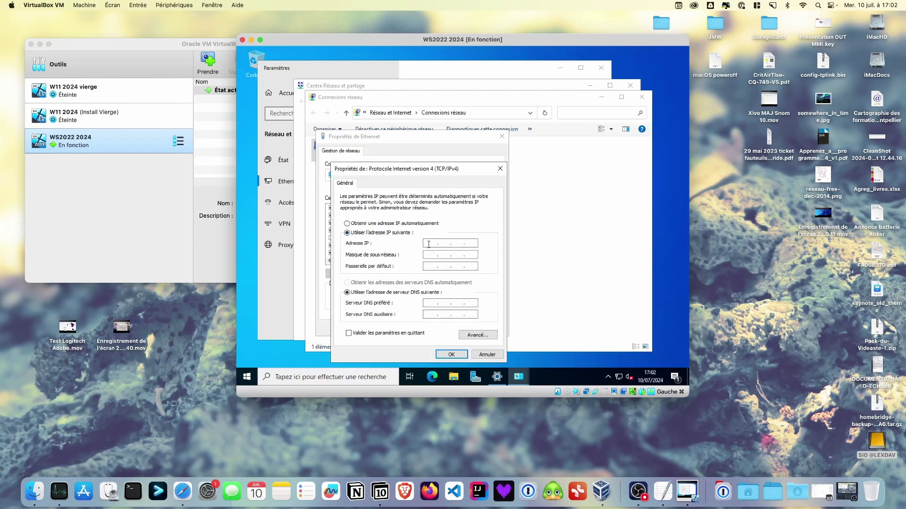
{"action": "left_click", "coordinate": [429, 244]}
{"action": "type", "text": "172 . 16 . 0 . 1"}
{"action": "key", "text": "Tab"}
{"action": "left_click", "coordinate": [456, 357]}
{"action": "left_click", "coordinate": [461, 327]}
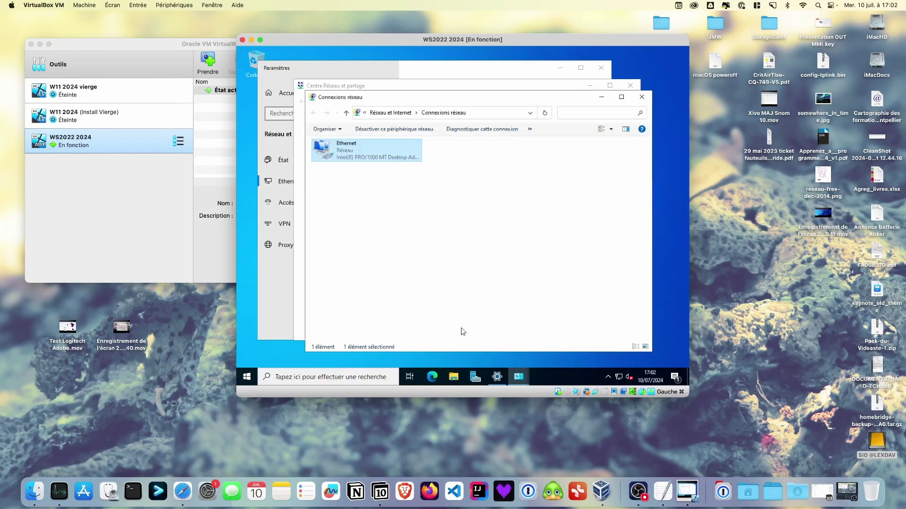
Close the Connexions réseau, Centre Réseau et partage and Paramètres windows.
{"action": "left_click", "coordinate": [642, 96]}
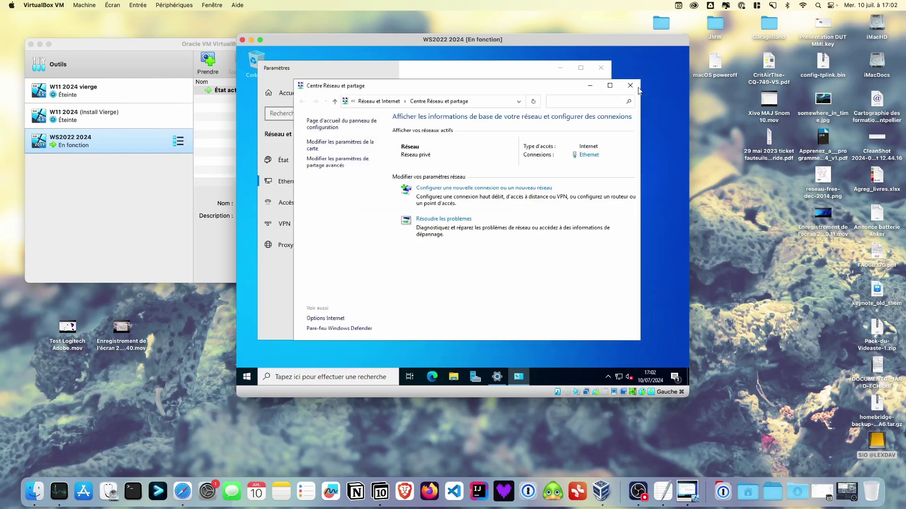
{"action": "left_click", "coordinate": [631, 86]}
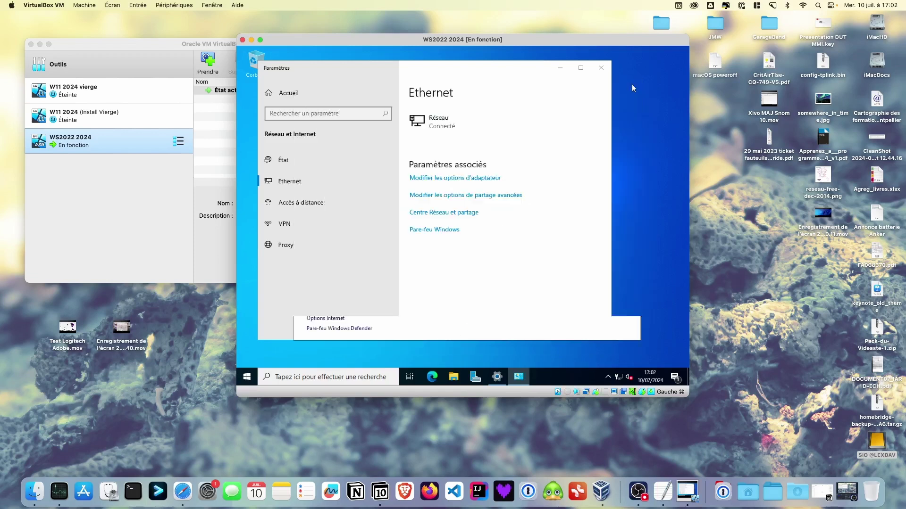
{"action": "left_click", "coordinate": [601, 67]}
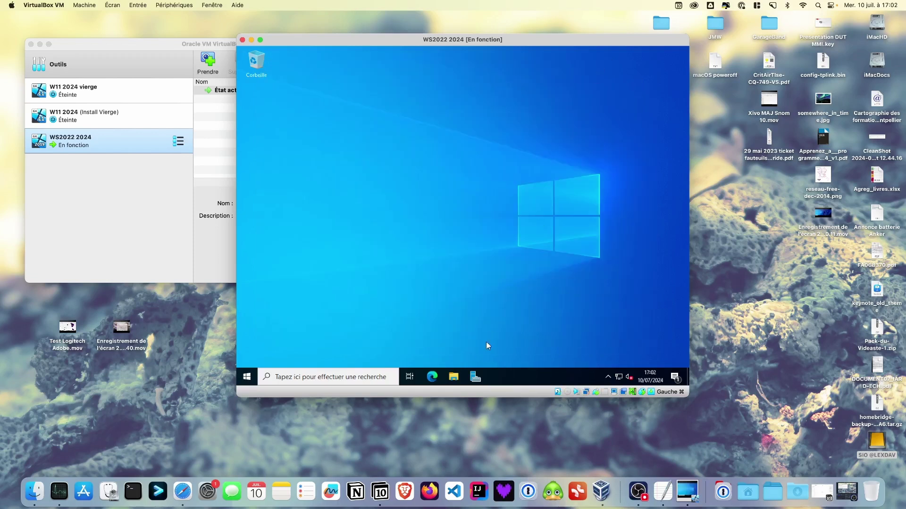
Launch a command prompt by searching for cmd.
{"action": "left_click", "coordinate": [311, 376]}
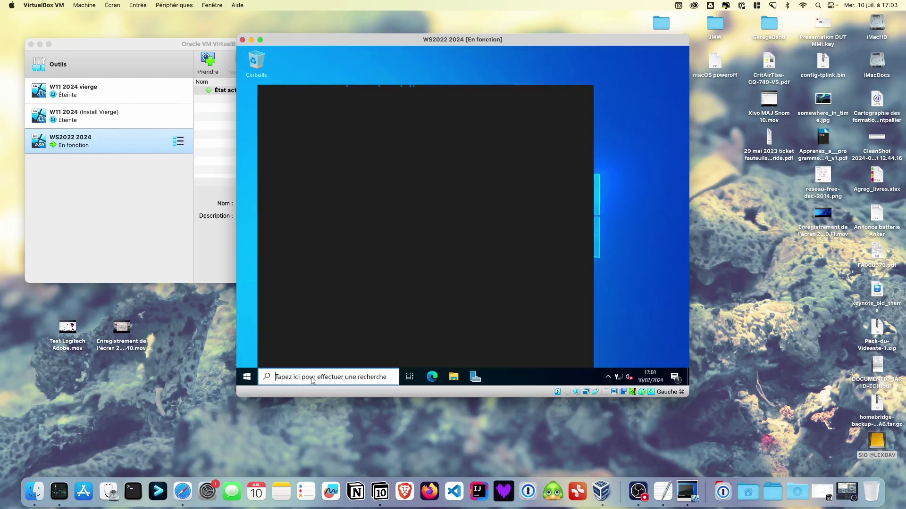
{"action": "type", "text": "cmd"}
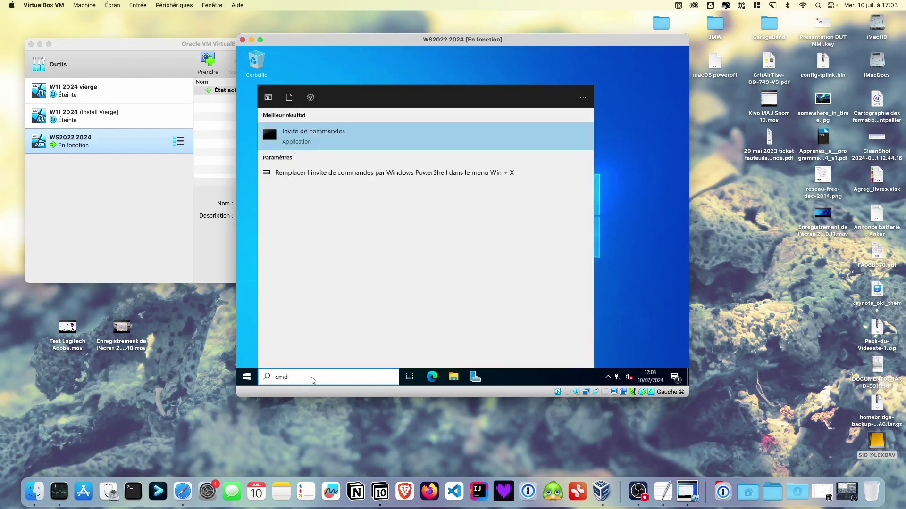
{"action": "key", "text": "Return"}
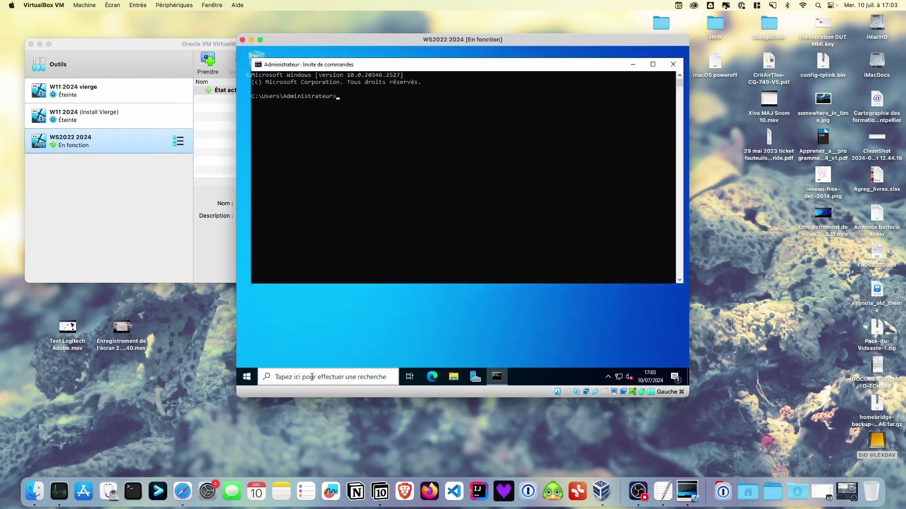
Run ipconfig and highlight the IPv4 address 172.16.0.1 in the output.
{"action": "type", "text": "ipcong"}
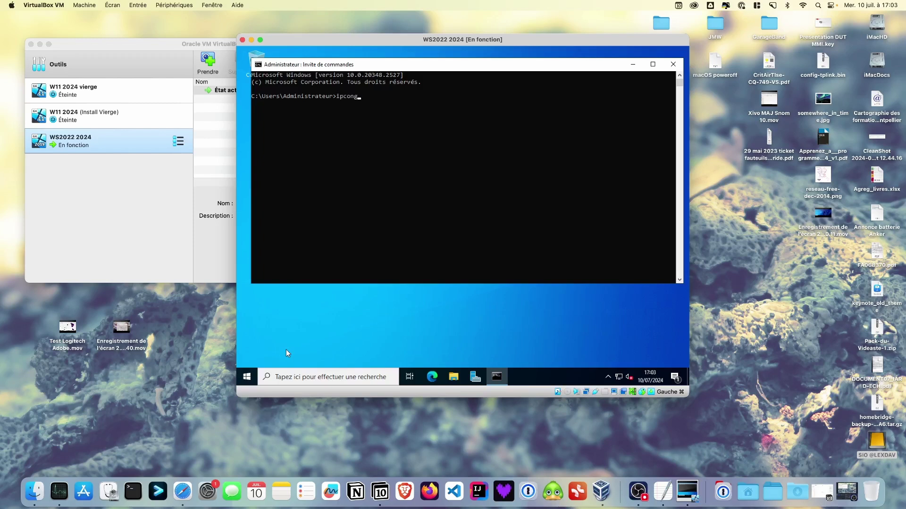
{"action": "key", "text": "BackSpace"}
{"action": "type", "text": "fig"}
{"action": "key", "text": "Return"}
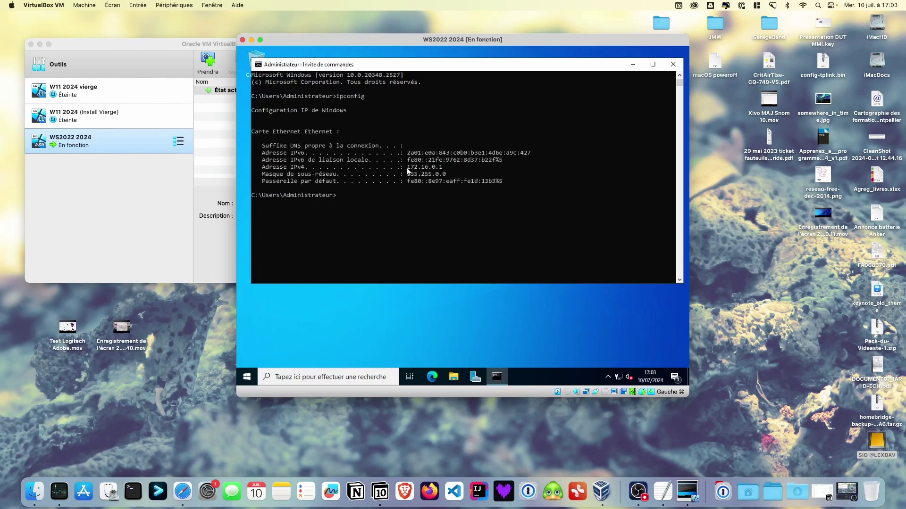
{"action": "left_click_drag", "start_coordinate": [405, 167], "coordinate": [446, 169]}
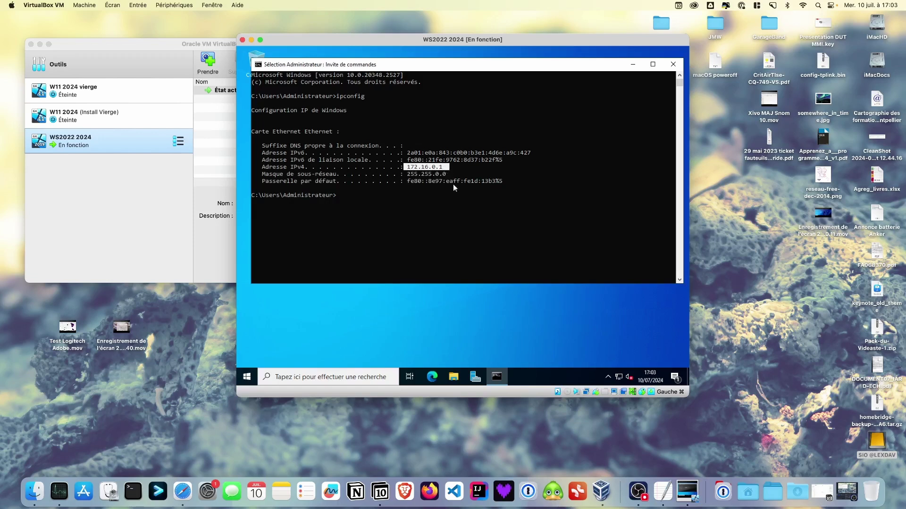